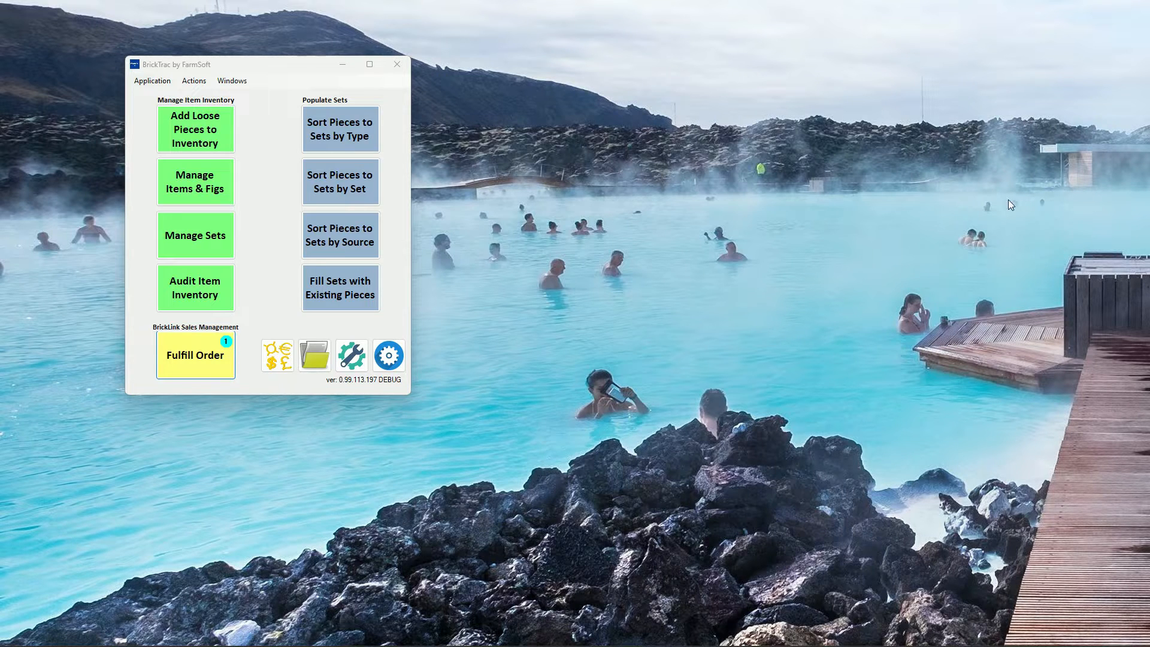
Open order fulfillment, place its window beside the main window, and load the BrickLink order dated Oct 27 for picking.
{"action": "left_click", "coordinate": [216, 357]}
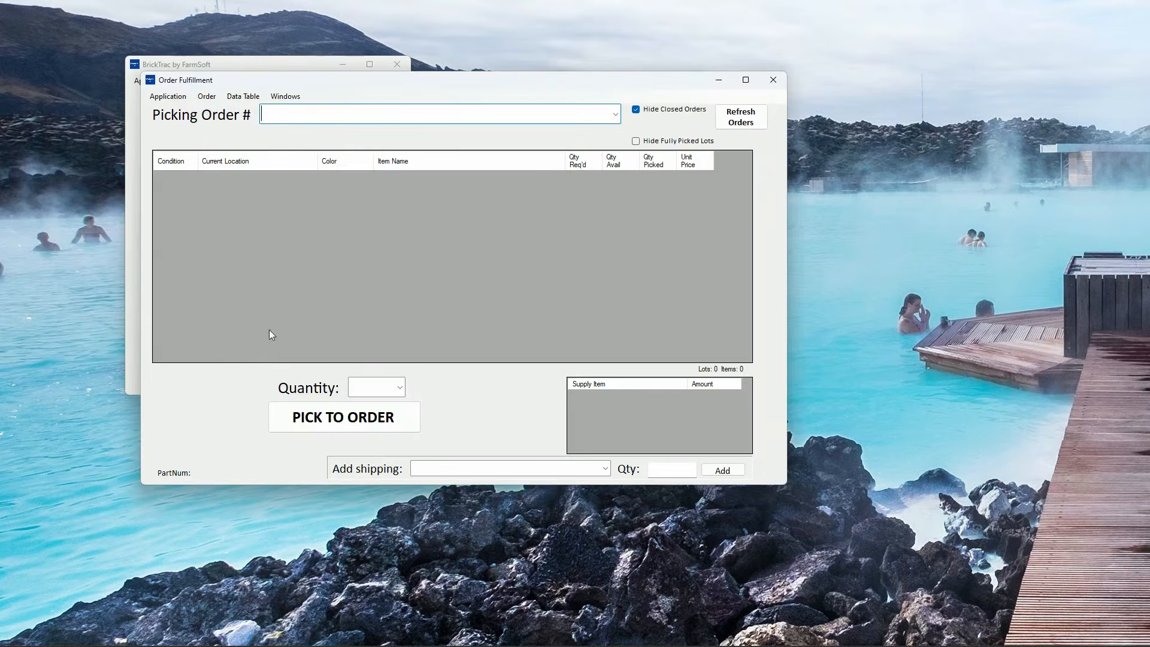
{"action": "left_click_drag", "start_coordinate": [404, 81], "coordinate": [755, 70]}
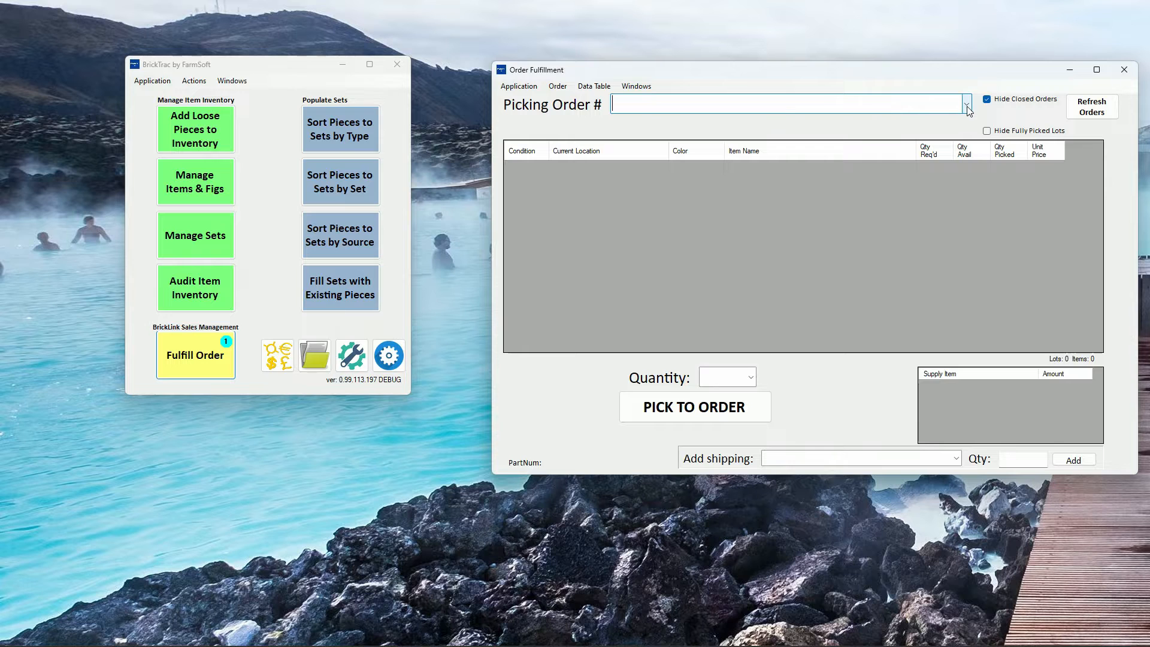
{"action": "left_click", "coordinate": [967, 104]}
{"action": "left_click", "coordinate": [938, 124]}
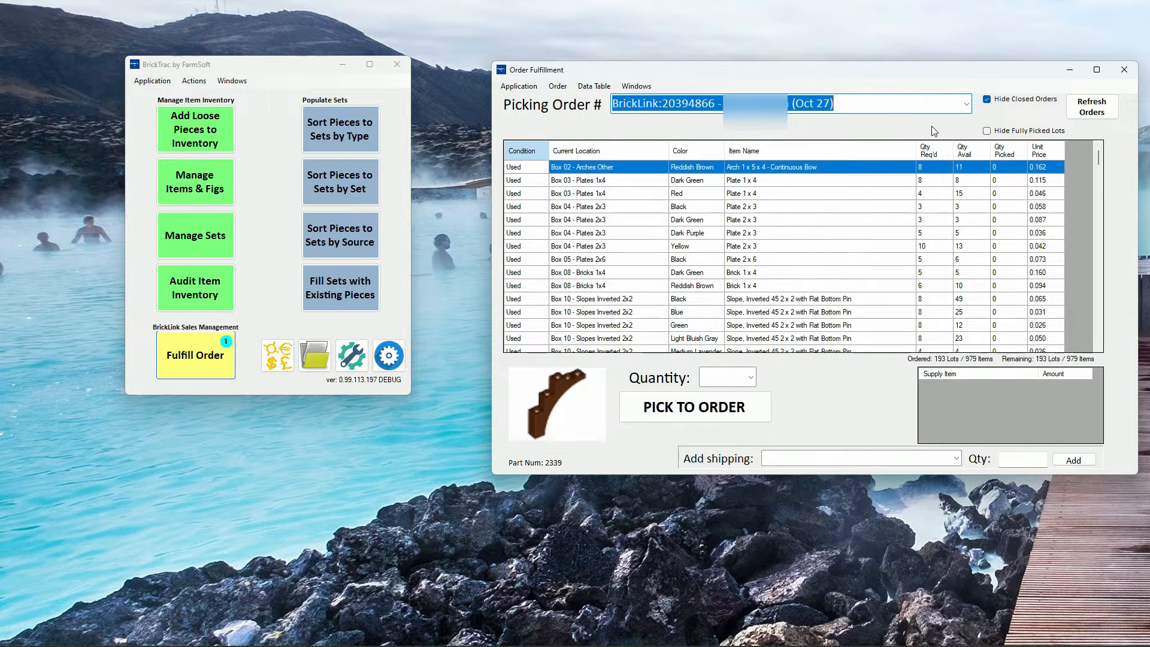
{"action": "left_click", "coordinate": [751, 382]}
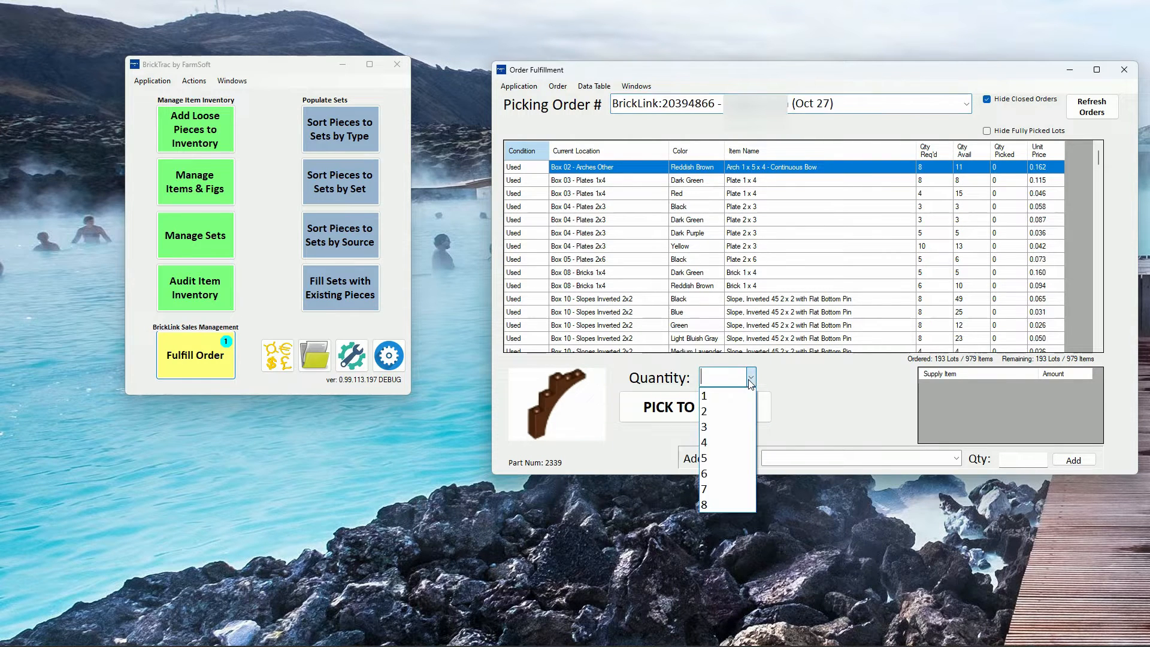
{"action": "left_click", "coordinate": [828, 389]}
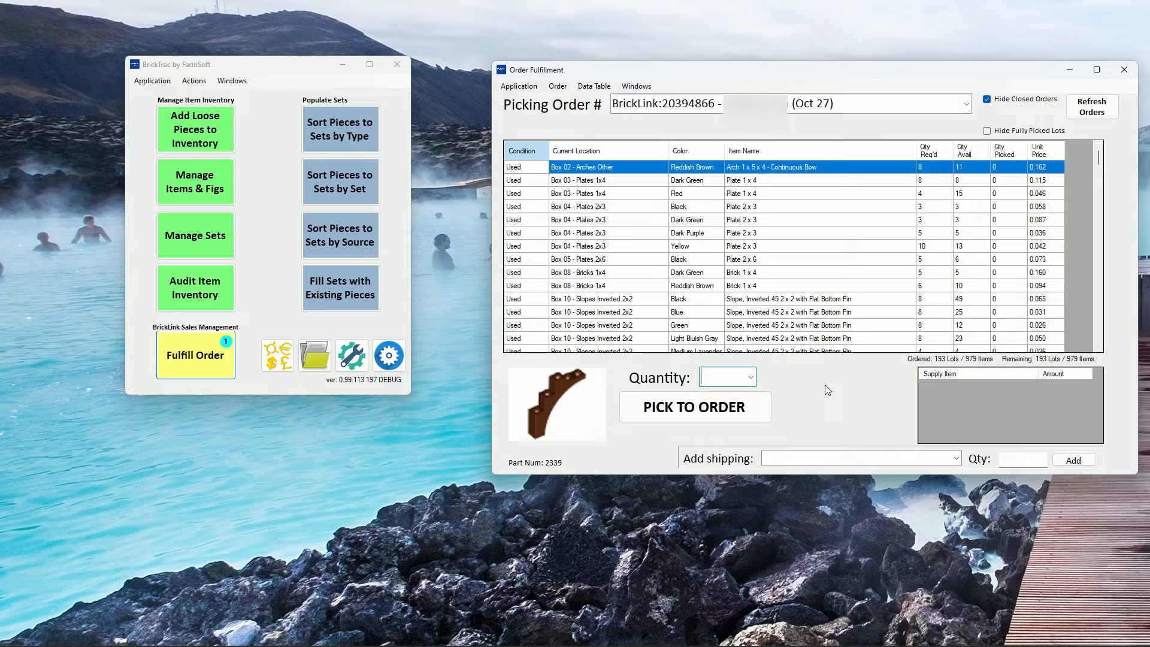
View all items stored in the container of the order's Dark Green Plate 1 x 4 lot, keeping the order lots visible.
{"action": "left_click", "coordinate": [713, 181]}
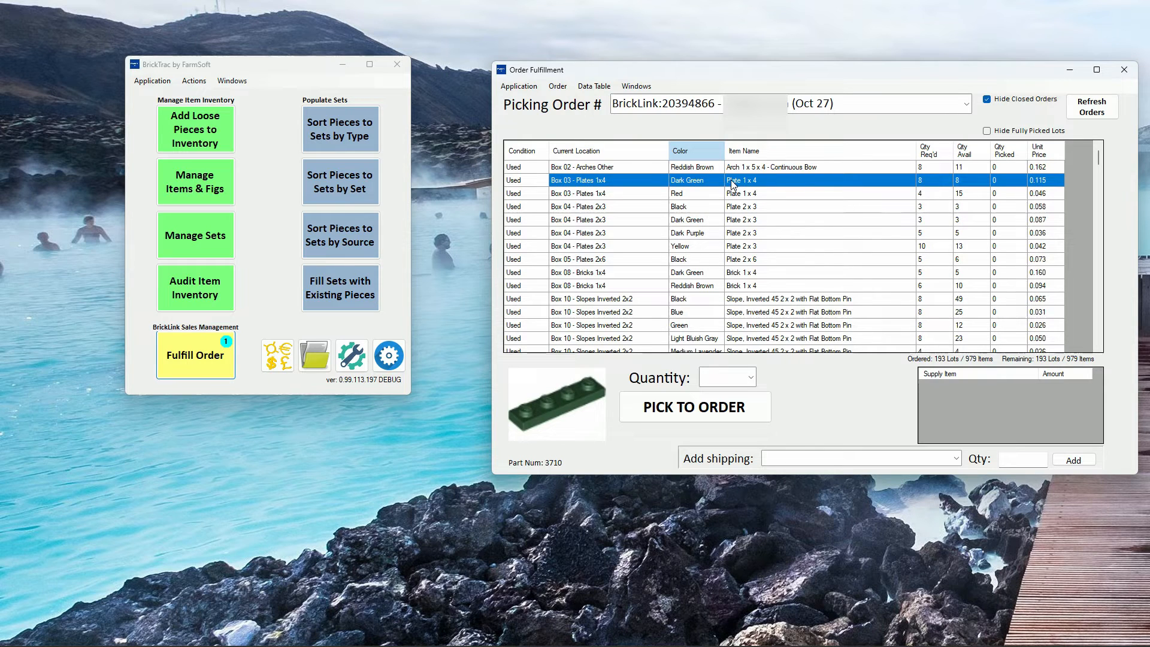
{"action": "right_click", "coordinate": [730, 180]}
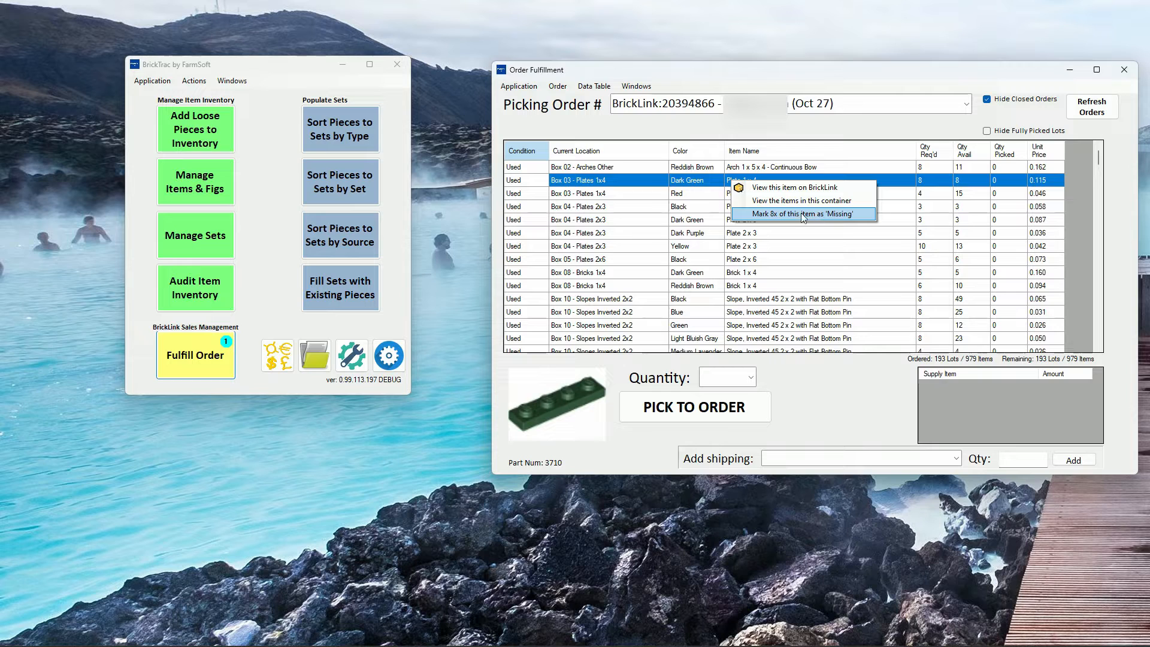
{"action": "right_click", "coordinate": [683, 184]}
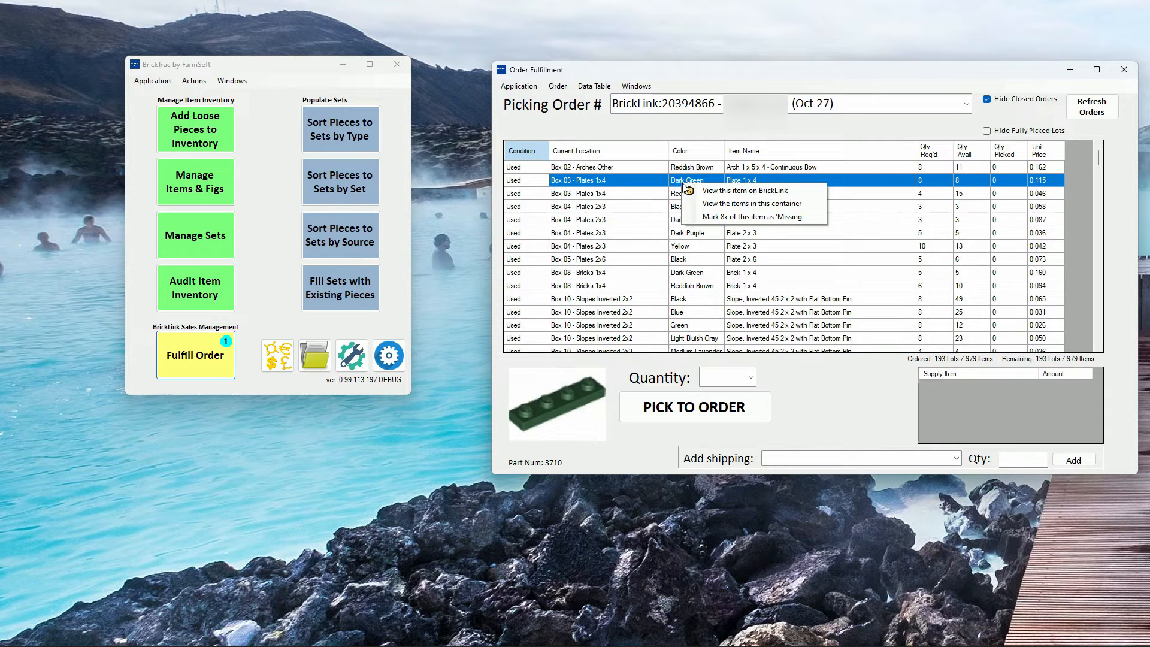
{"action": "left_click", "coordinate": [760, 205]}
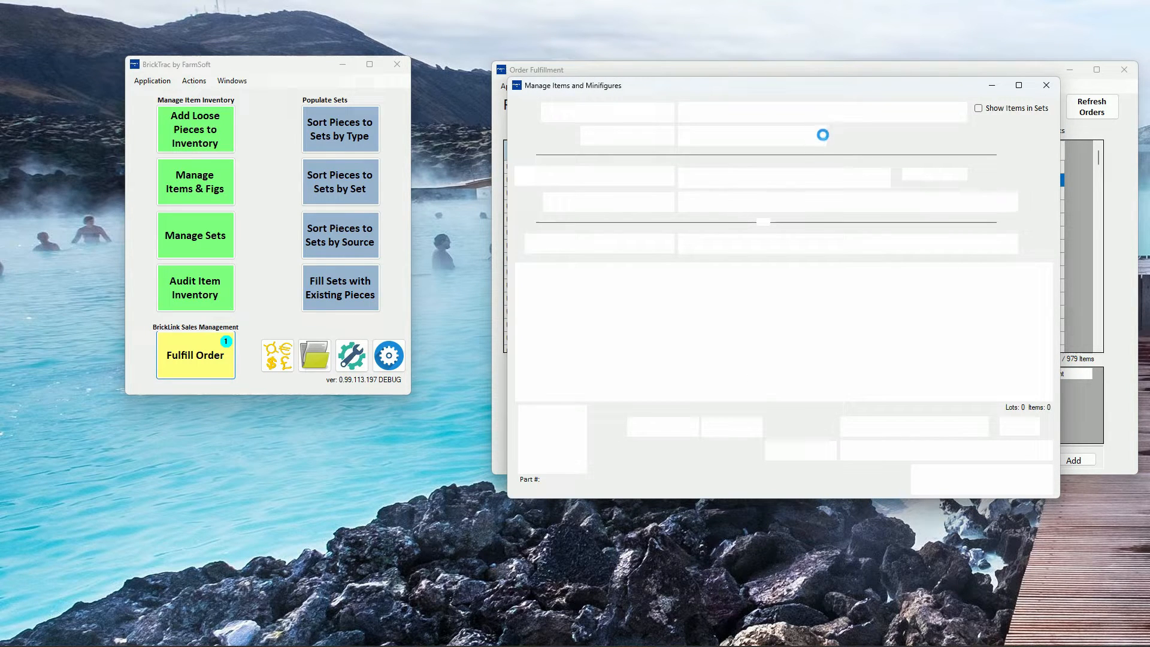
{"action": "left_click_drag", "start_coordinate": [820, 90], "coordinate": [366, 169]}
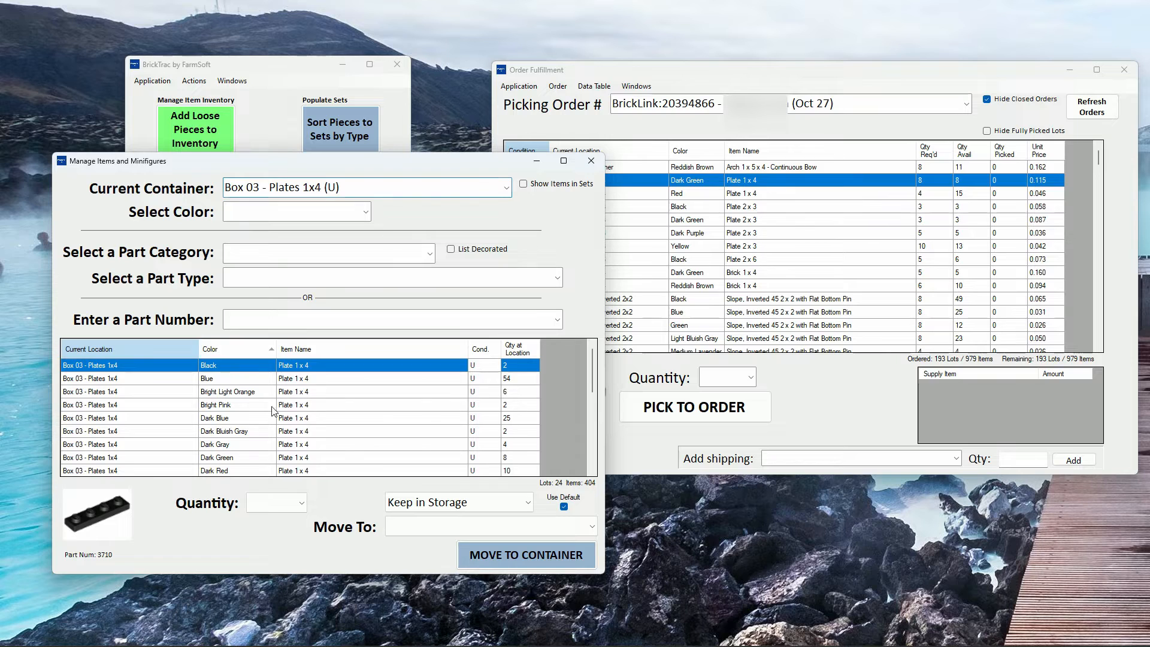
Select the Dark Green Plate 1 x 4 lot in the container's item list and review its available move actions.
{"action": "scroll", "coordinate": [269, 413], "scroll_direction": "down", "scroll_amount": 1}
{"action": "scroll", "coordinate": [269, 413], "scroll_direction": "down", "scroll_amount": 1}
{"action": "left_click", "coordinate": [224, 378]}
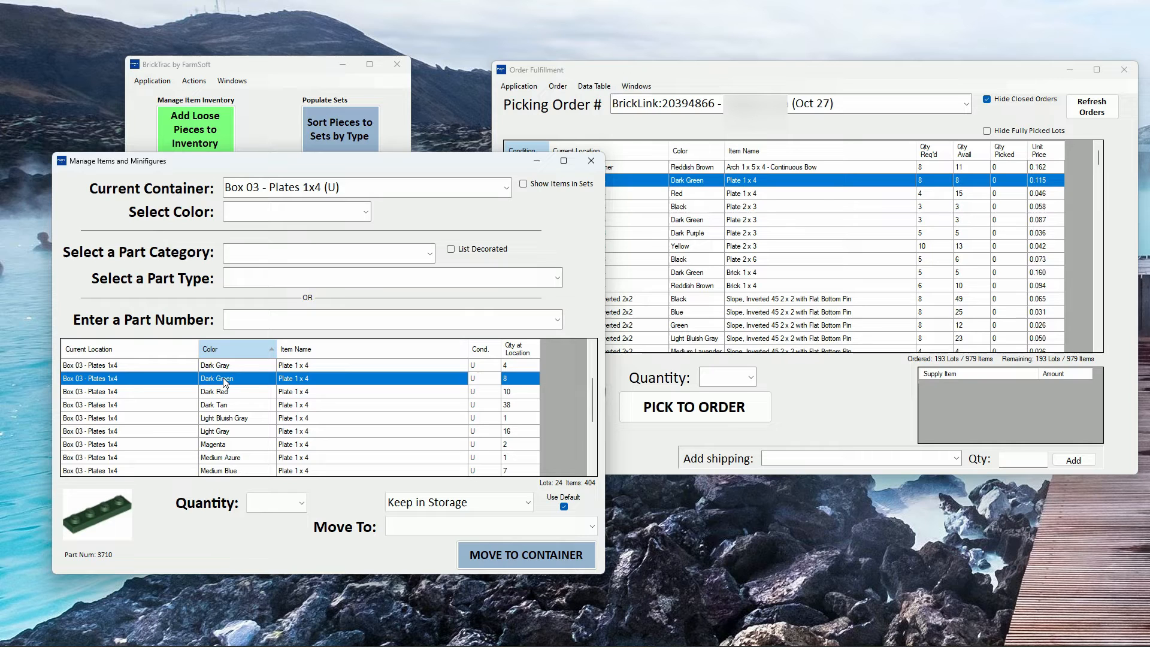
{"action": "left_click", "coordinate": [460, 507]}
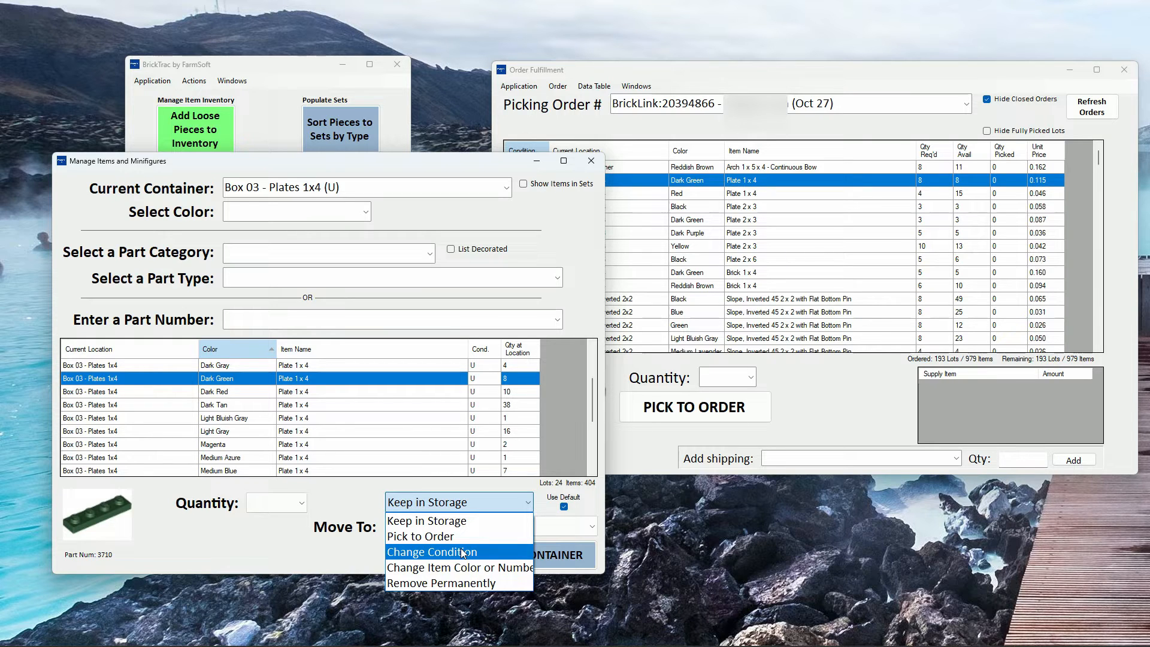
{"action": "left_click", "coordinate": [344, 491]}
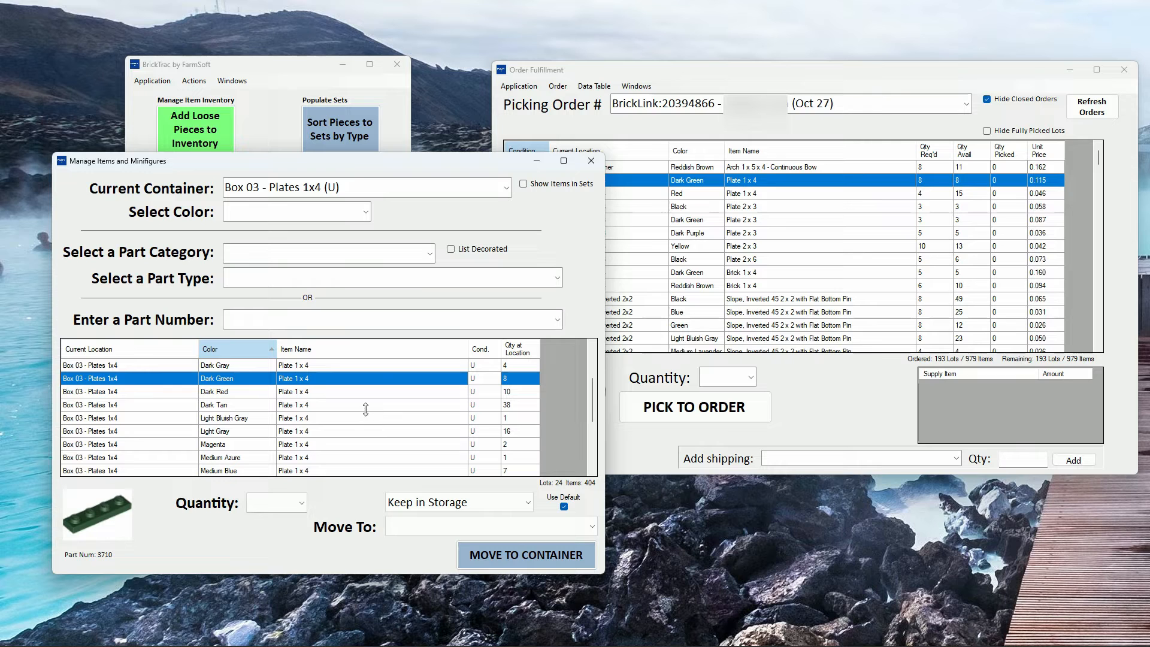
Filter the inventory items to part number 3710 | Plate 1 x 4 in the color Dark Green.
{"action": "left_click", "coordinate": [257, 319]}
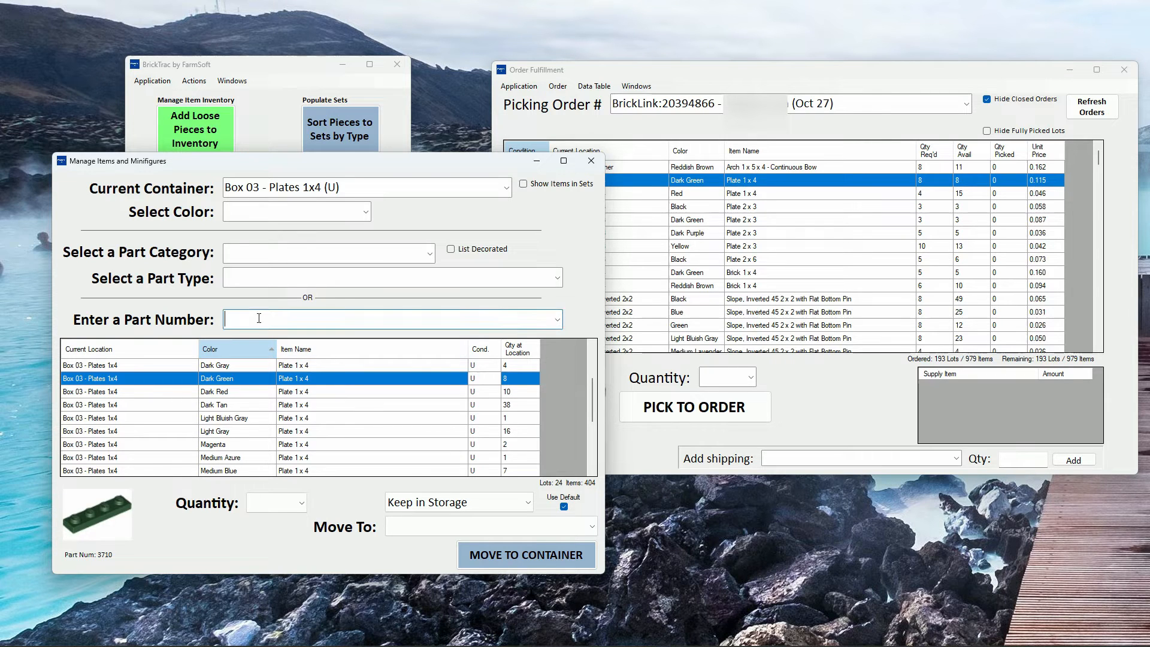
{"action": "type", "text": "3710 | Plate 1 x 4"}
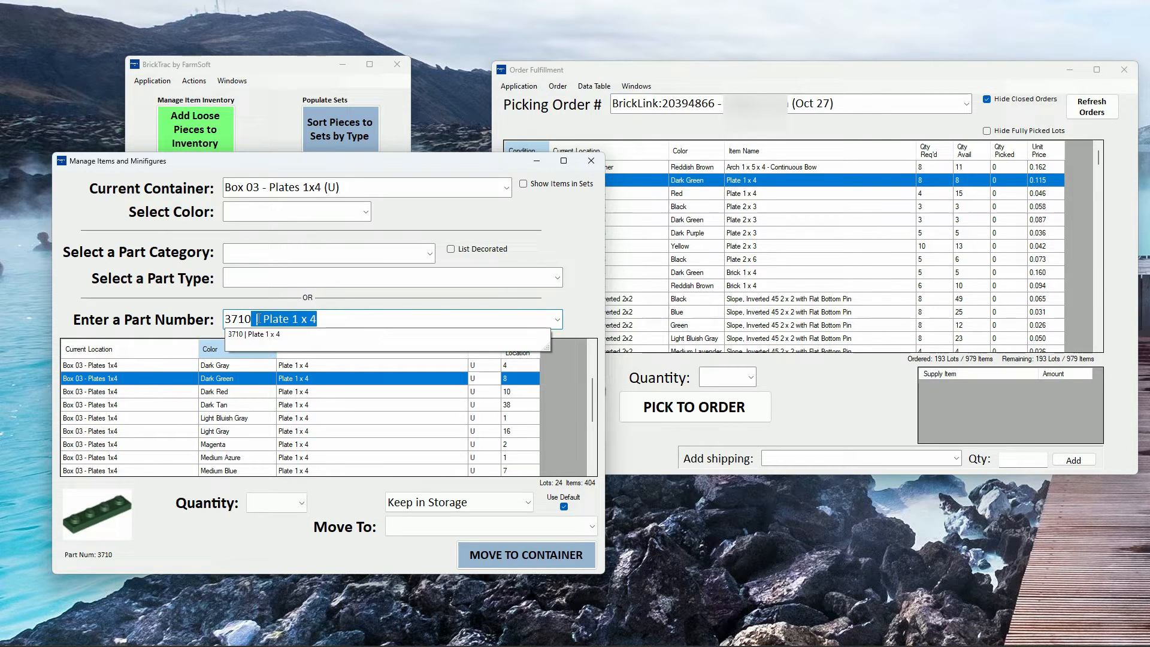
{"action": "key", "text": "Return"}
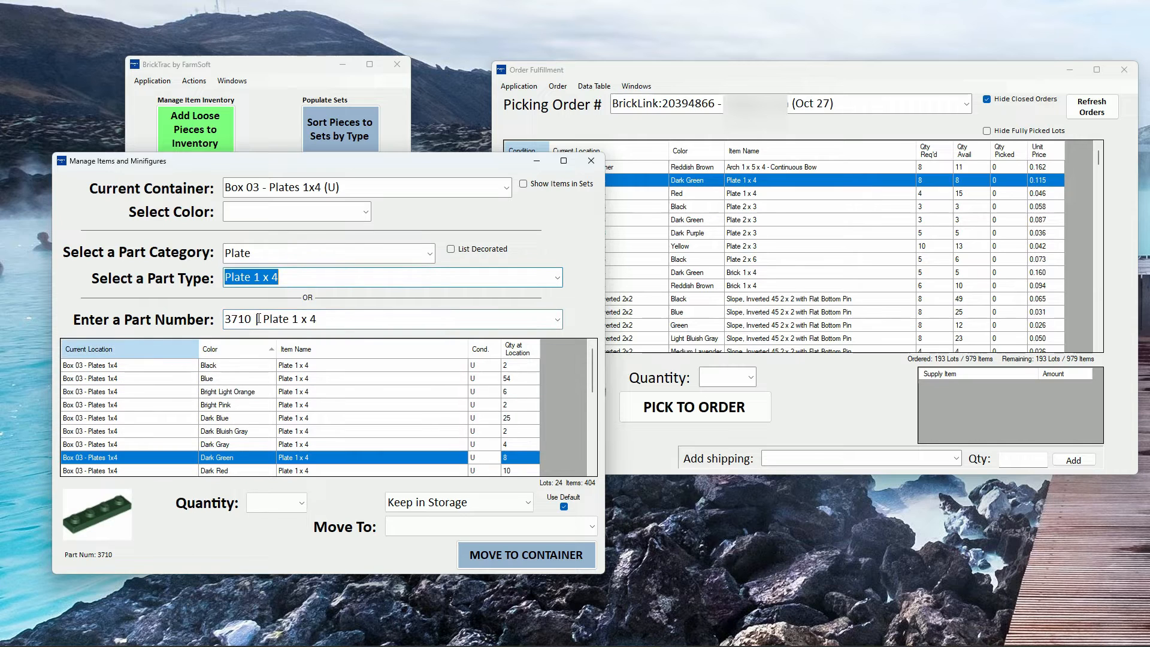
{"action": "left_click", "coordinate": [264, 213]}
{"action": "type", "text": "dark green"}
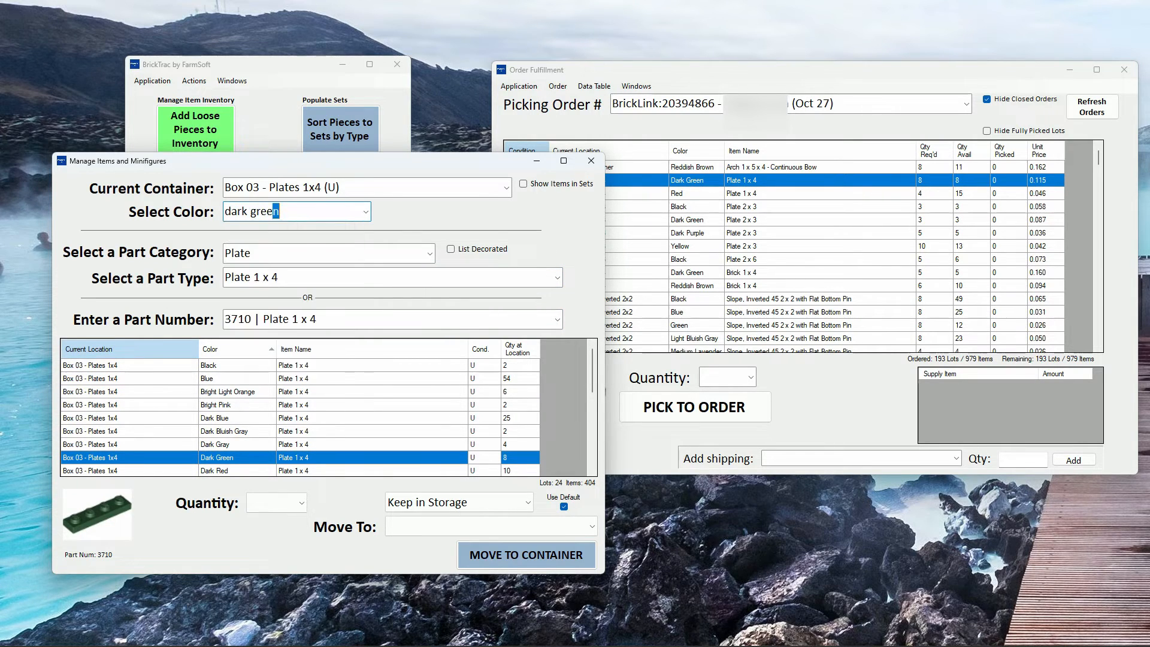
{"action": "key", "text": "Return"}
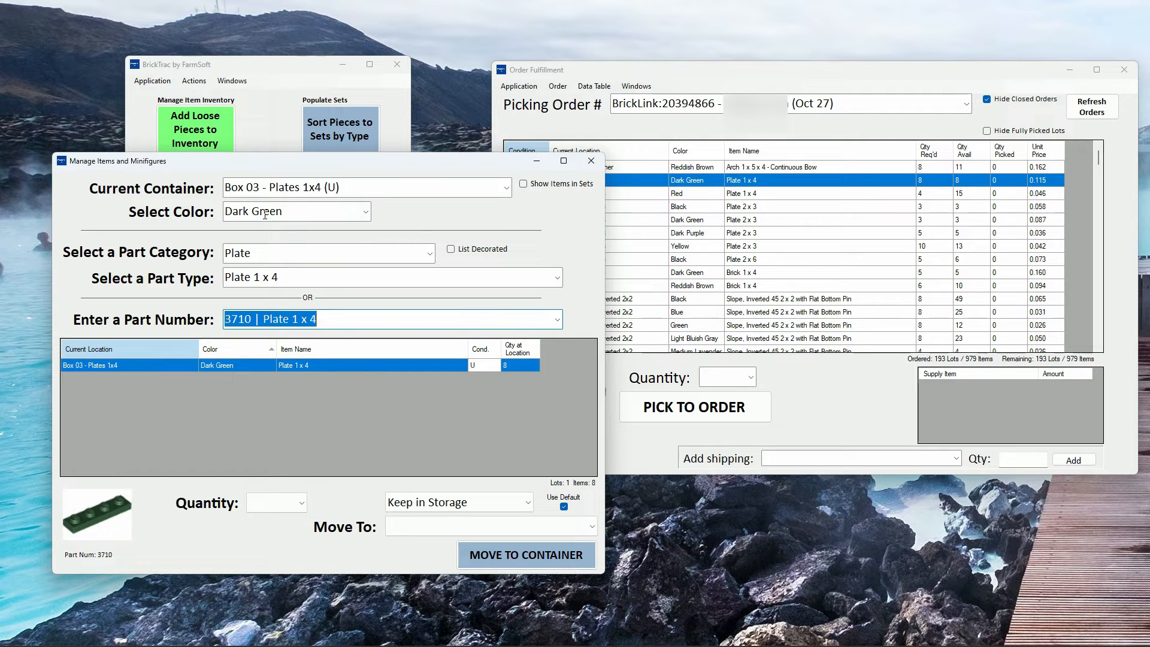
Clear the current container filter to list the Dark Green Plate 1 x 4 across all storage locations.
{"action": "left_click", "coordinate": [358, 187]}
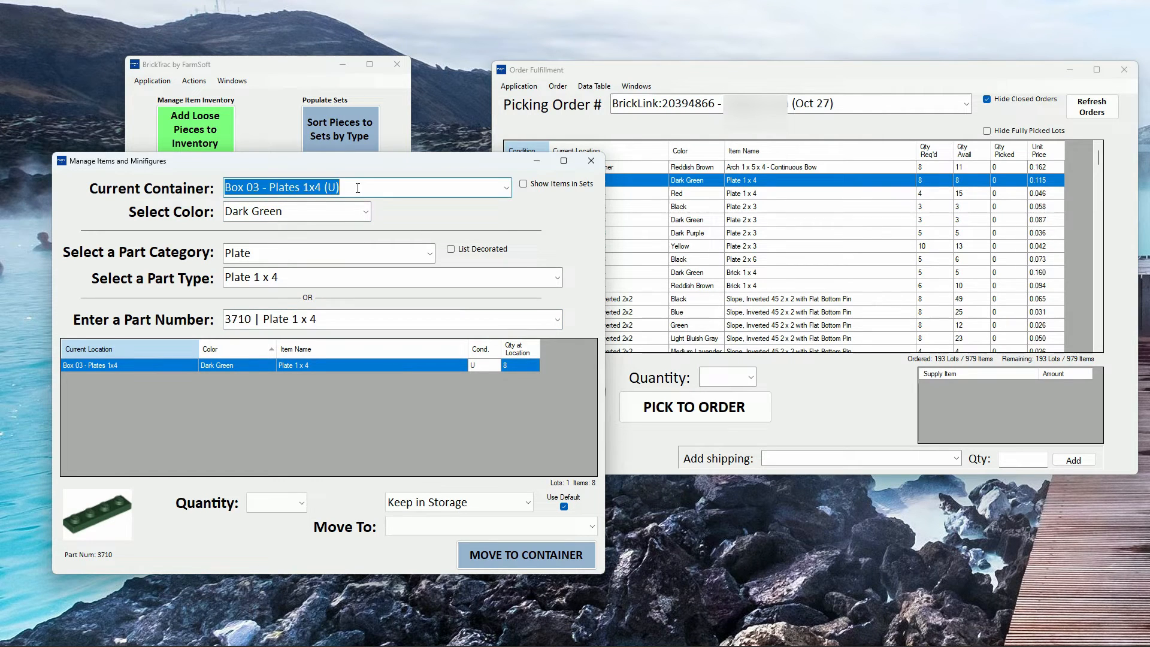
{"action": "key", "text": "BackSpace"}
{"action": "key", "text": "Tab"}
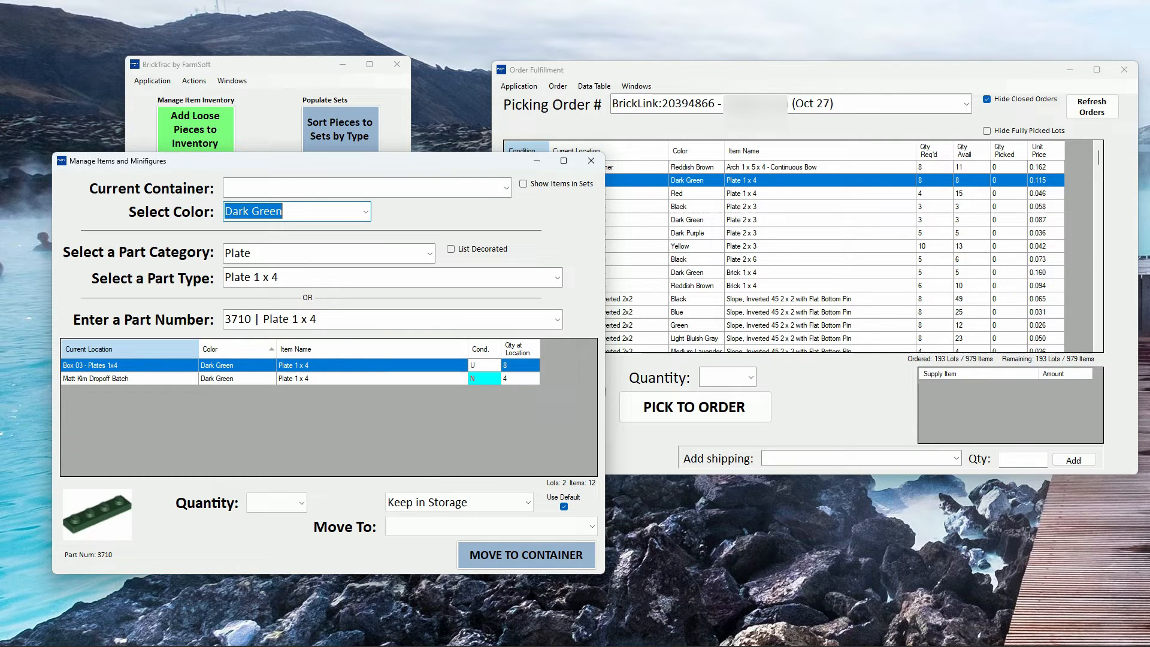
Set up the new-condition Dark Green Plate 1 x 4 lot for Pick to Order, with quantity 4 and the listed Bricklink order as destination.
{"action": "left_click", "coordinate": [415, 382]}
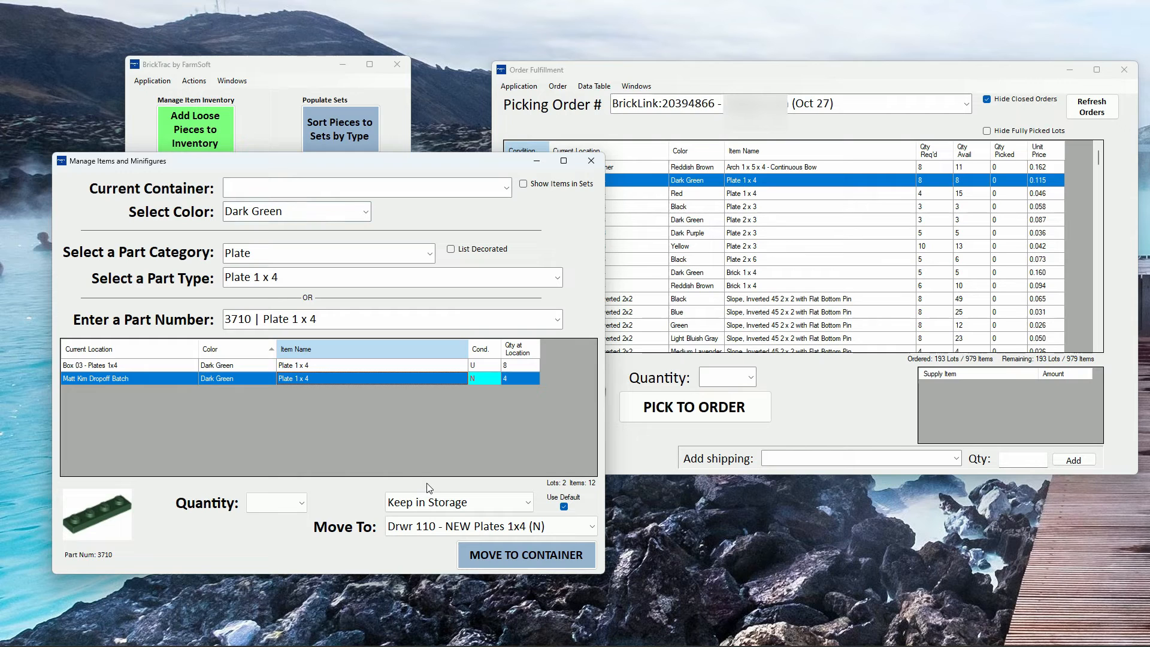
{"action": "left_click", "coordinate": [509, 504]}
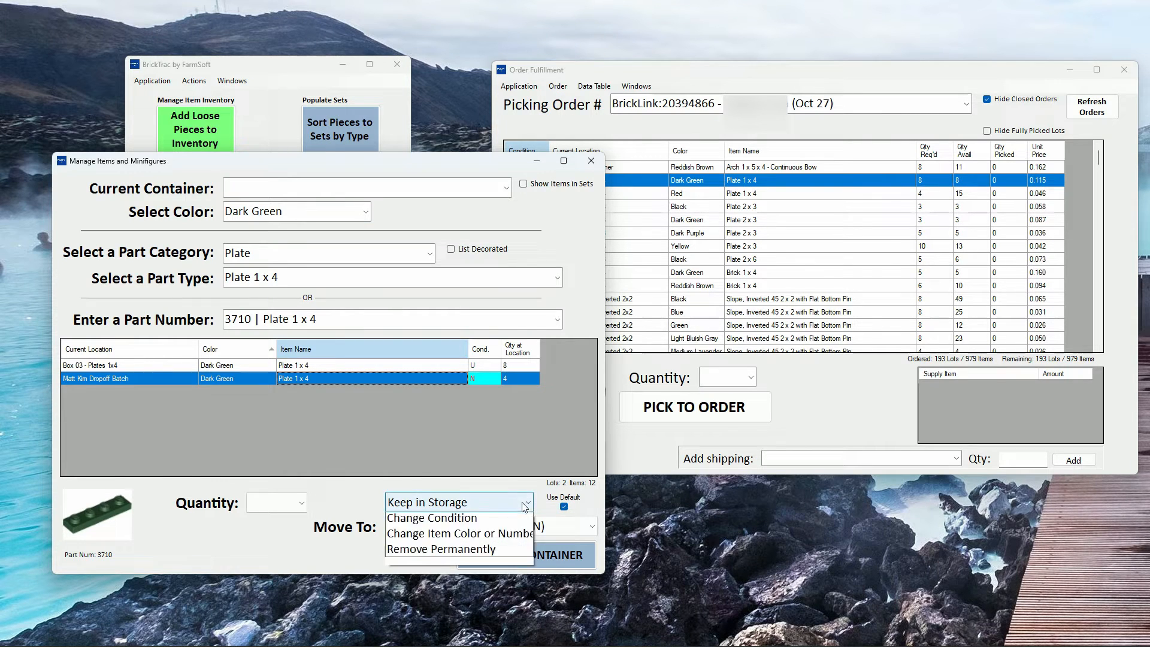
{"action": "left_click", "coordinate": [467, 537]}
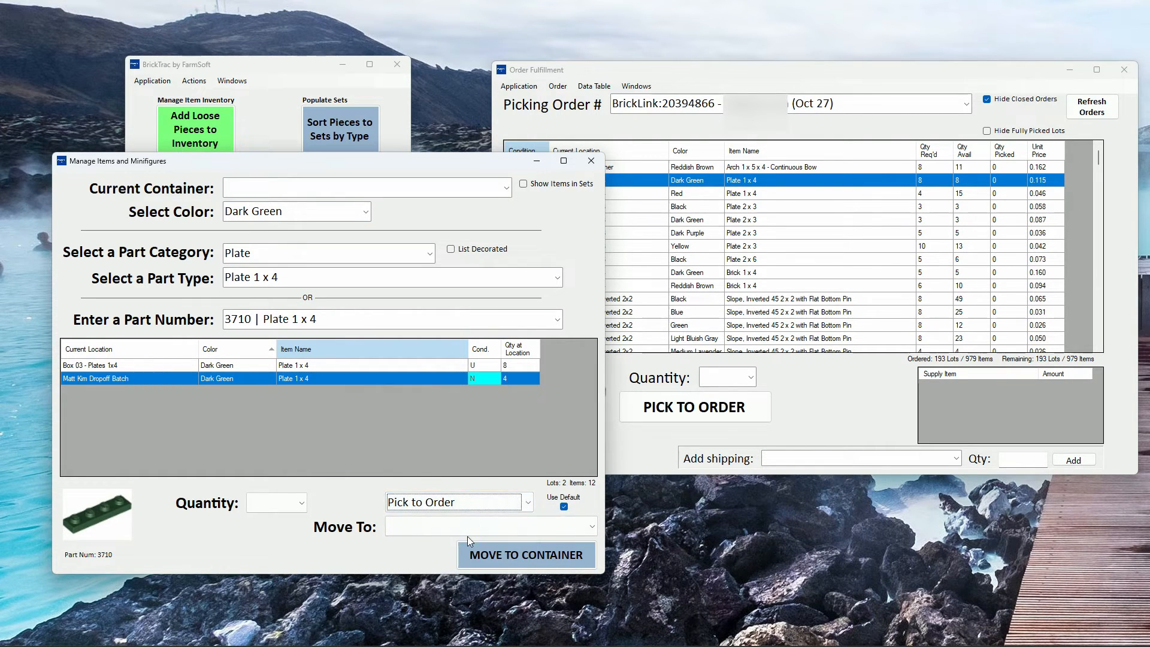
{"action": "left_click", "coordinate": [582, 531]}
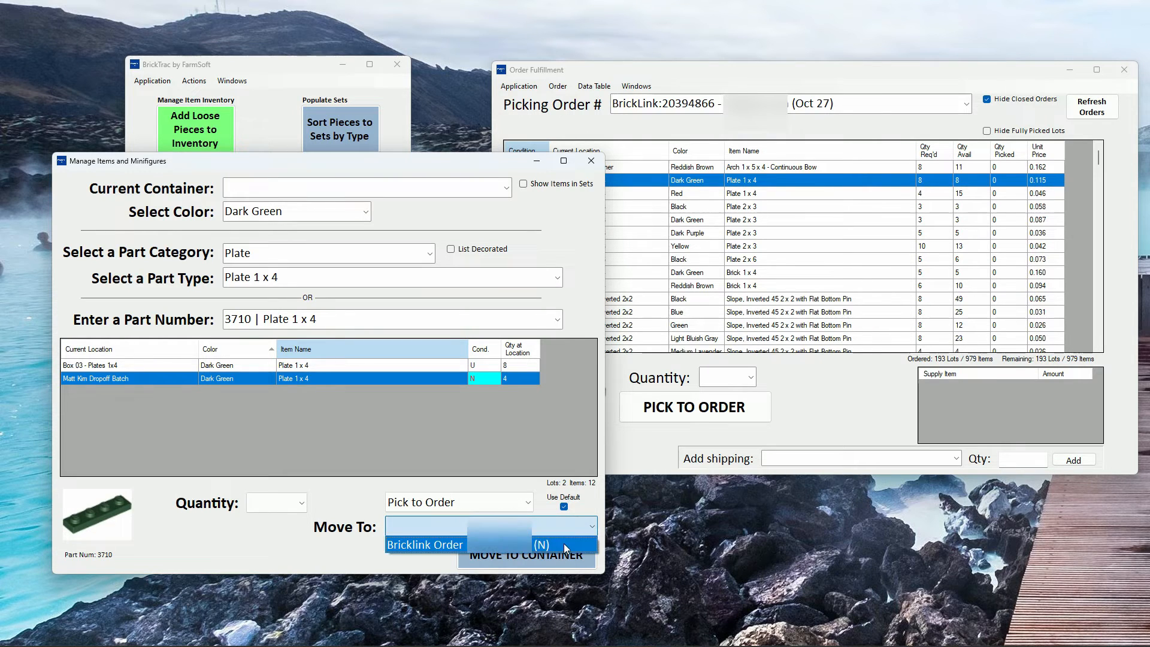
{"action": "left_click", "coordinate": [563, 543]}
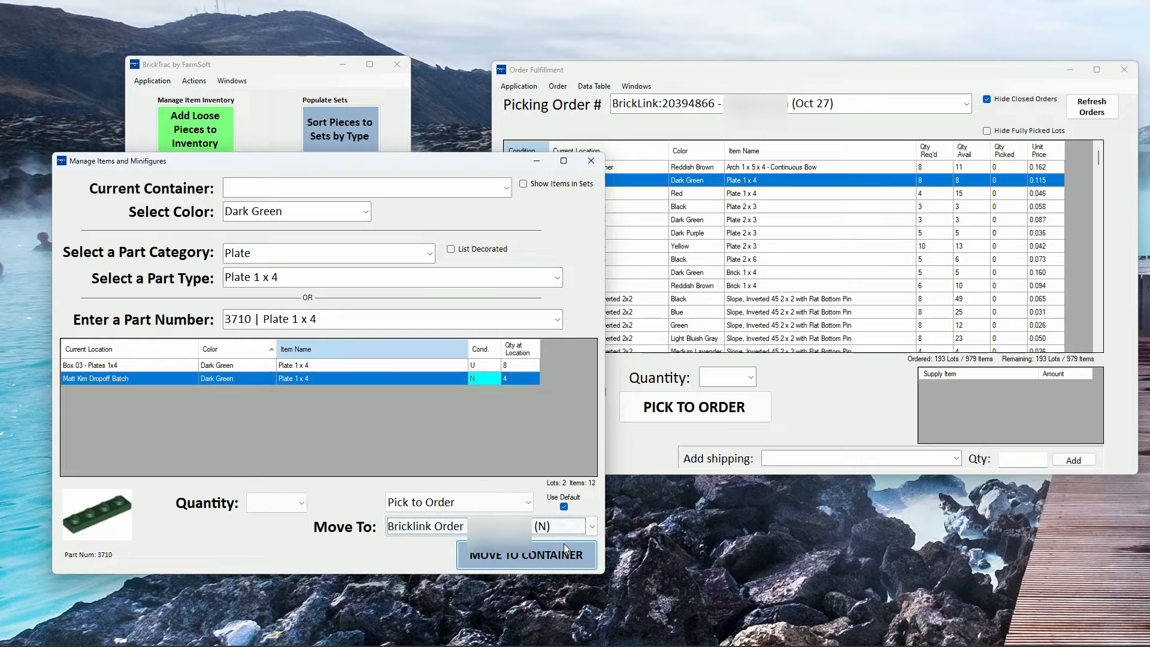
{"action": "left_click", "coordinate": [301, 506]}
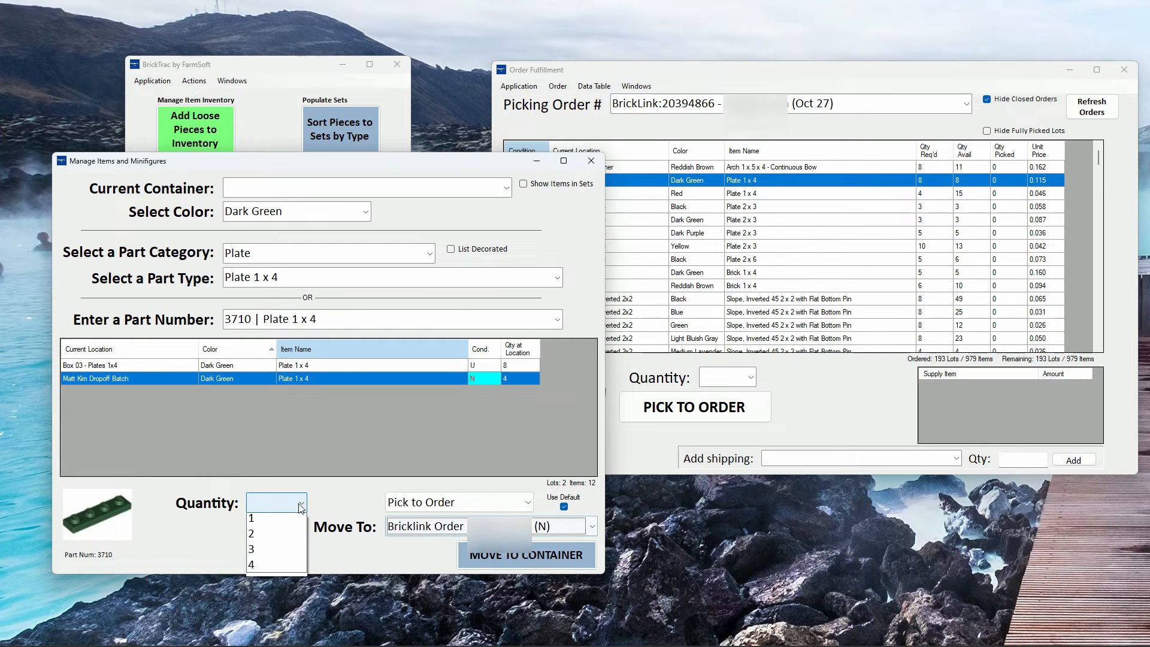
{"action": "left_click", "coordinate": [262, 564]}
{"action": "left_click", "coordinate": [503, 555]}
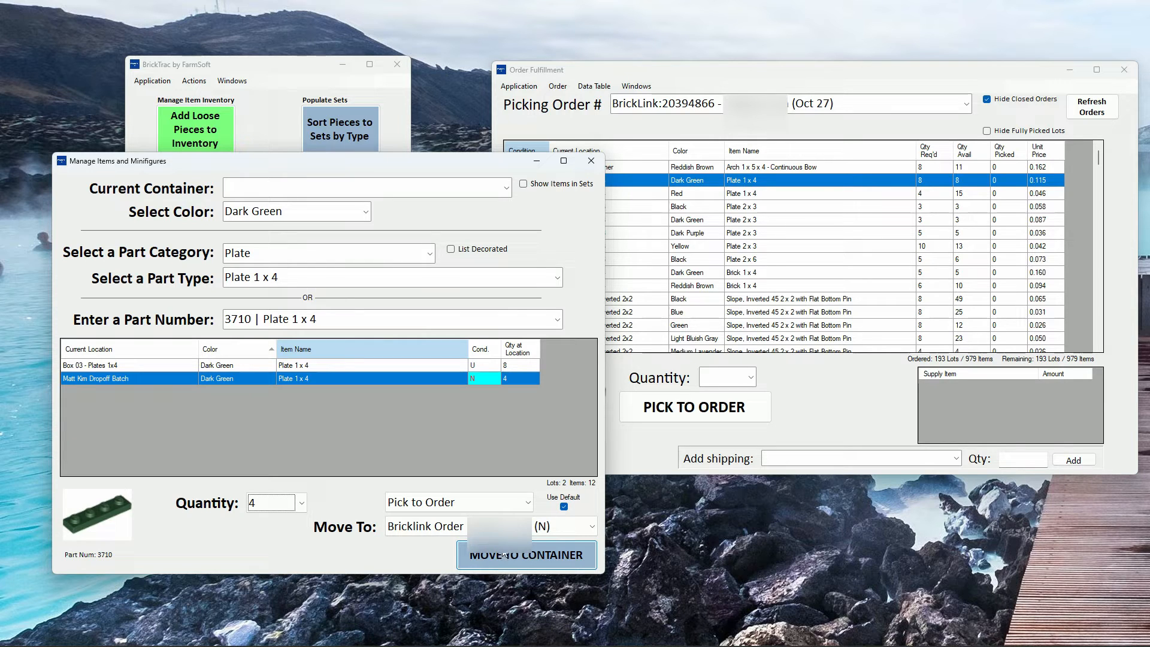
{"action": "left_click", "coordinate": [503, 552]}
Include items in sets, select the Dark Green Plate 1 x 4 lot in Iron Man: Extremis Sea Port Battle, and close the item manager.
{"action": "left_click", "coordinate": [523, 184]}
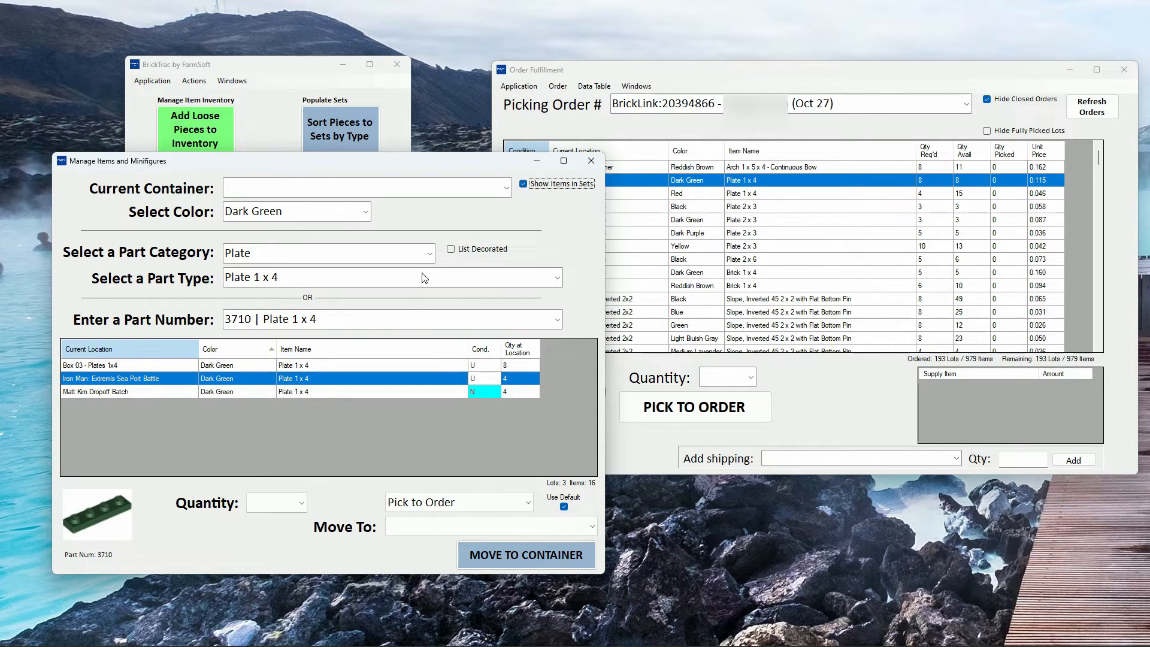
{"action": "left_click", "coordinate": [236, 379]}
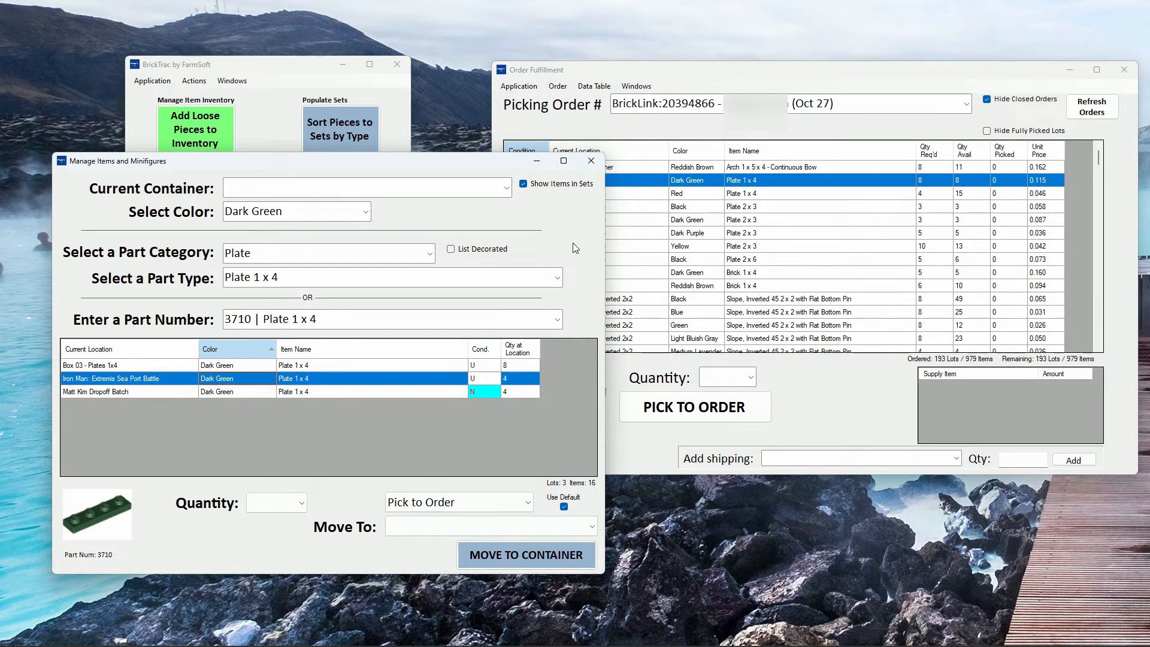
{"action": "left_click", "coordinate": [590, 160]}
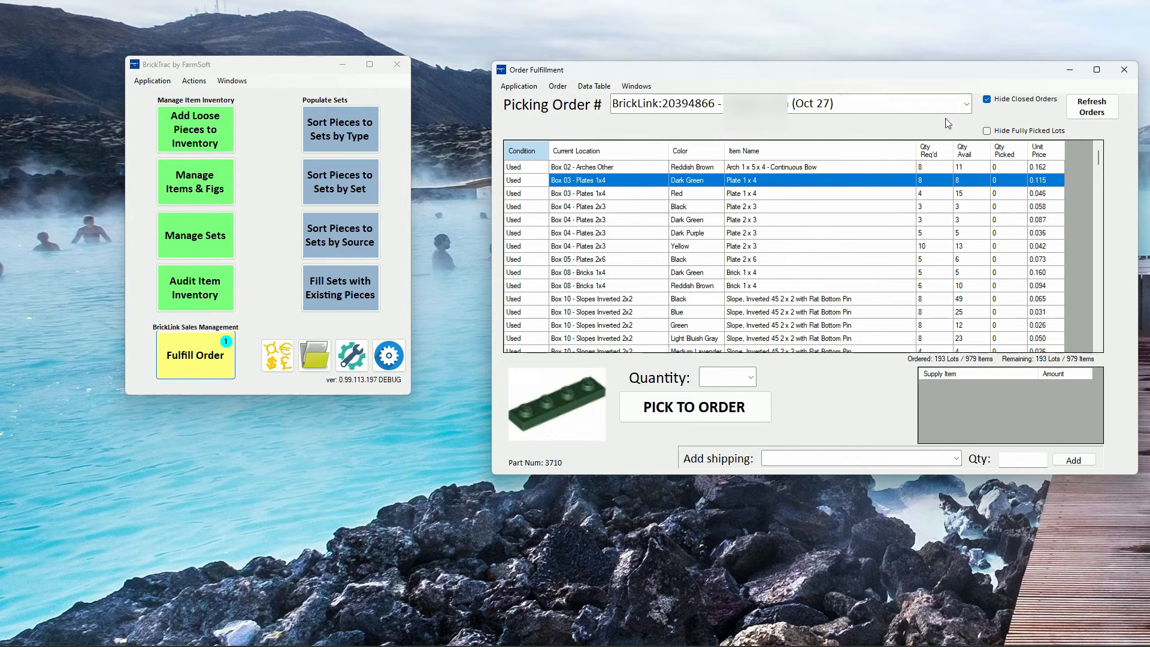
Include closed orders, load the BrickLink order dated Oct 25, and select its white Plate, Modified 1 x 8 with Door Rail lot.
{"action": "left_click", "coordinate": [988, 100]}
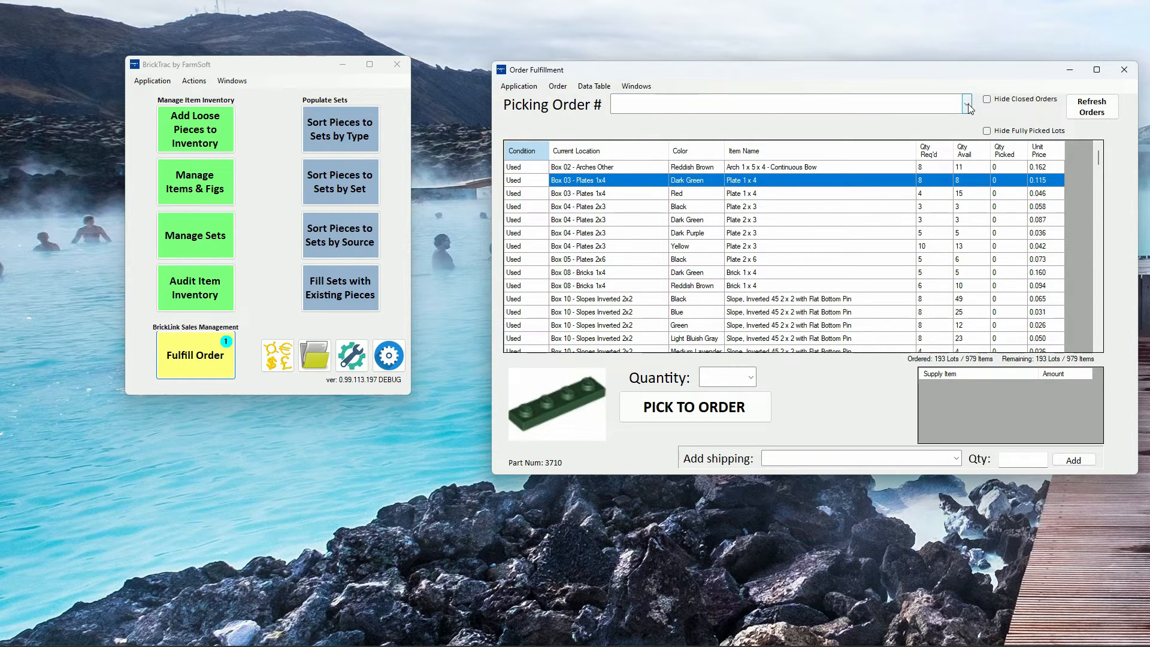
{"action": "left_click", "coordinate": [967, 104]}
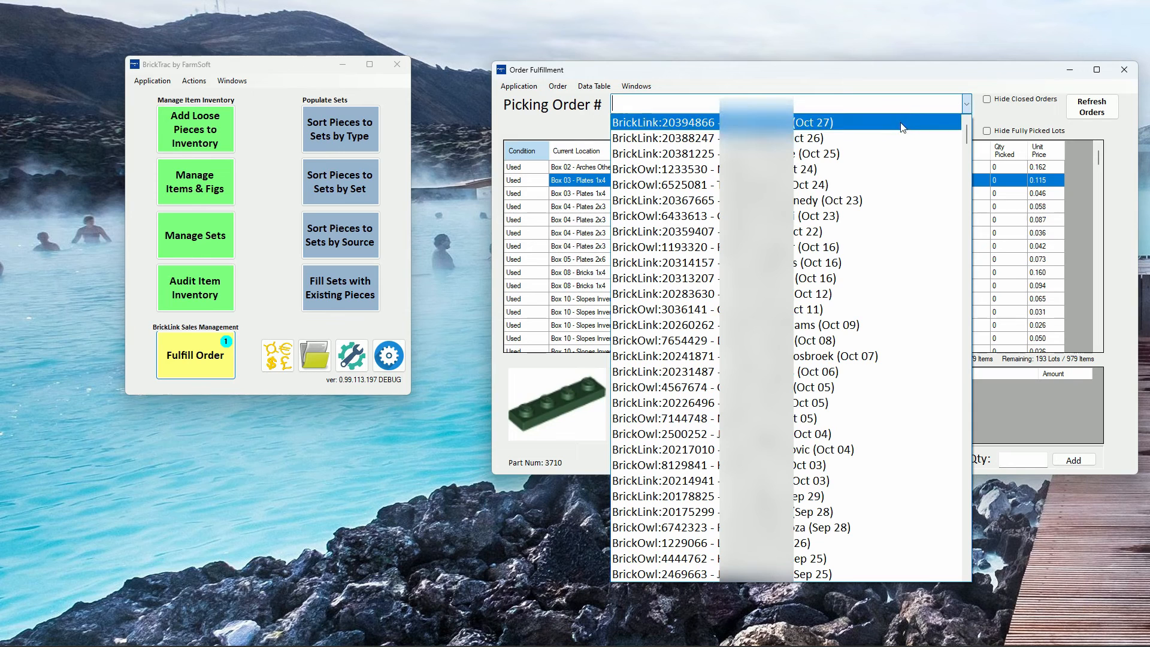
{"action": "left_click", "coordinate": [848, 156]}
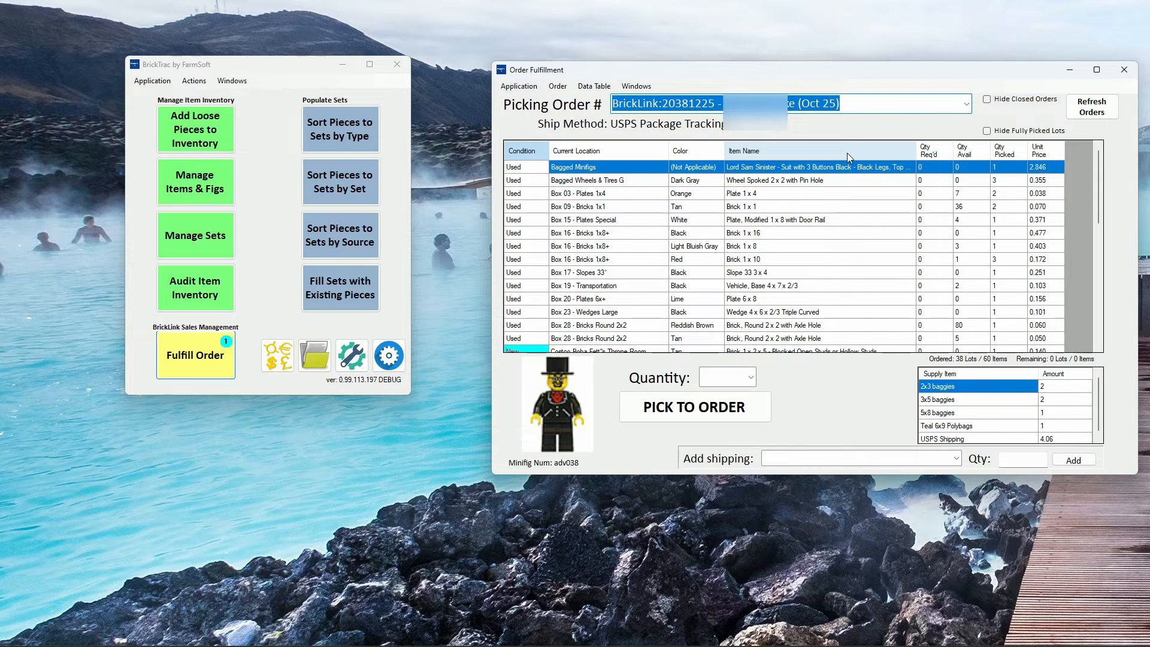
{"action": "left_click", "coordinate": [755, 221]}
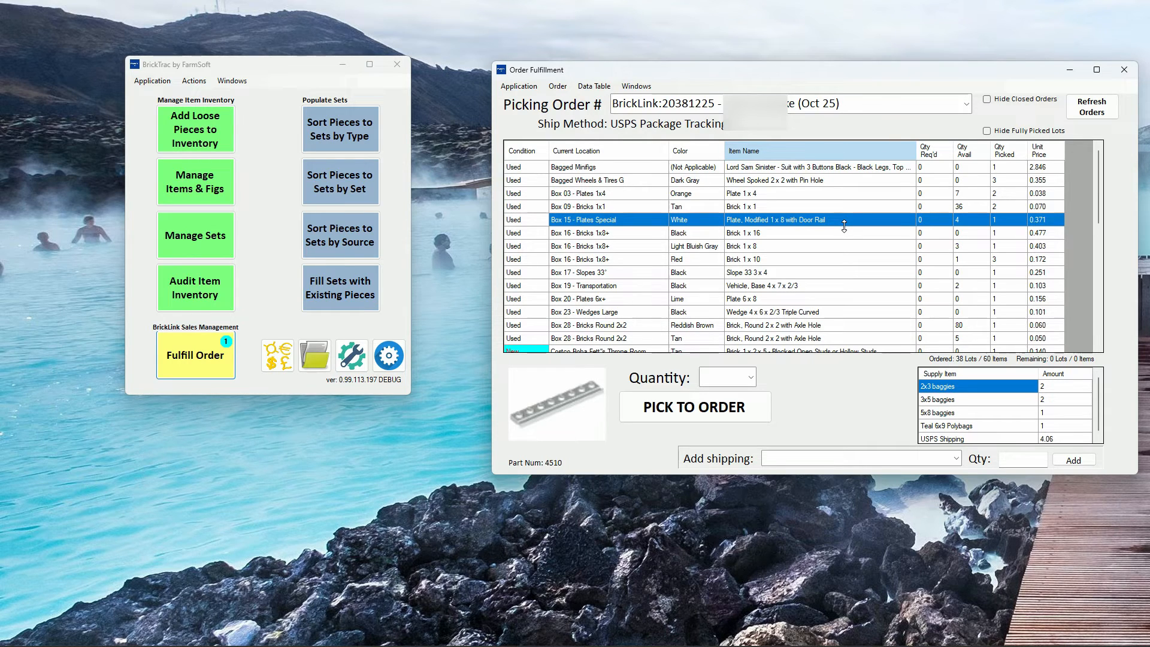
Start adding inventory items to the closed Oct 25 order, accept the caution, and choose the second listed Bricklink order as destination.
{"action": "left_click", "coordinate": [558, 86]}
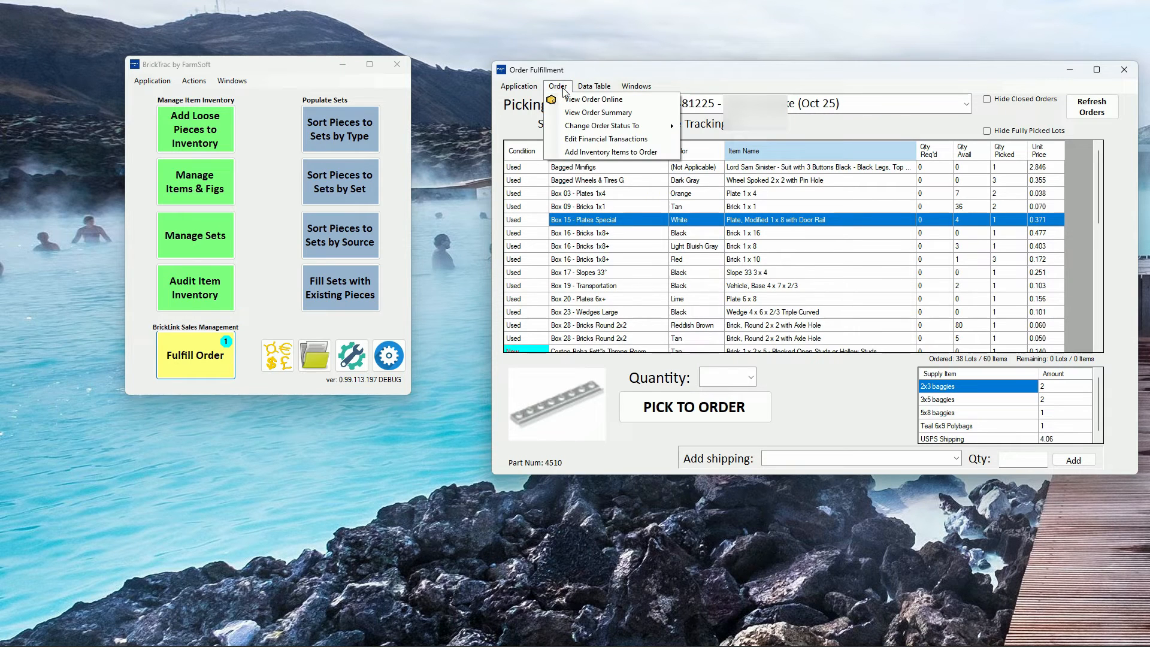
{"action": "left_click", "coordinate": [593, 153]}
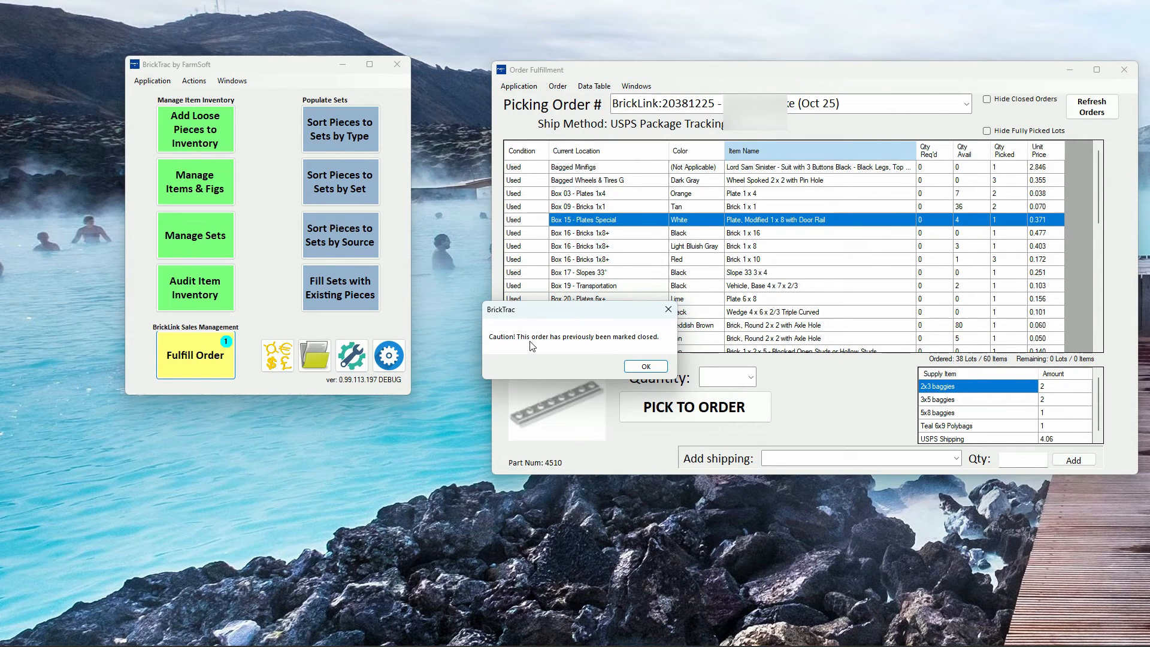
{"action": "left_click", "coordinate": [644, 367]}
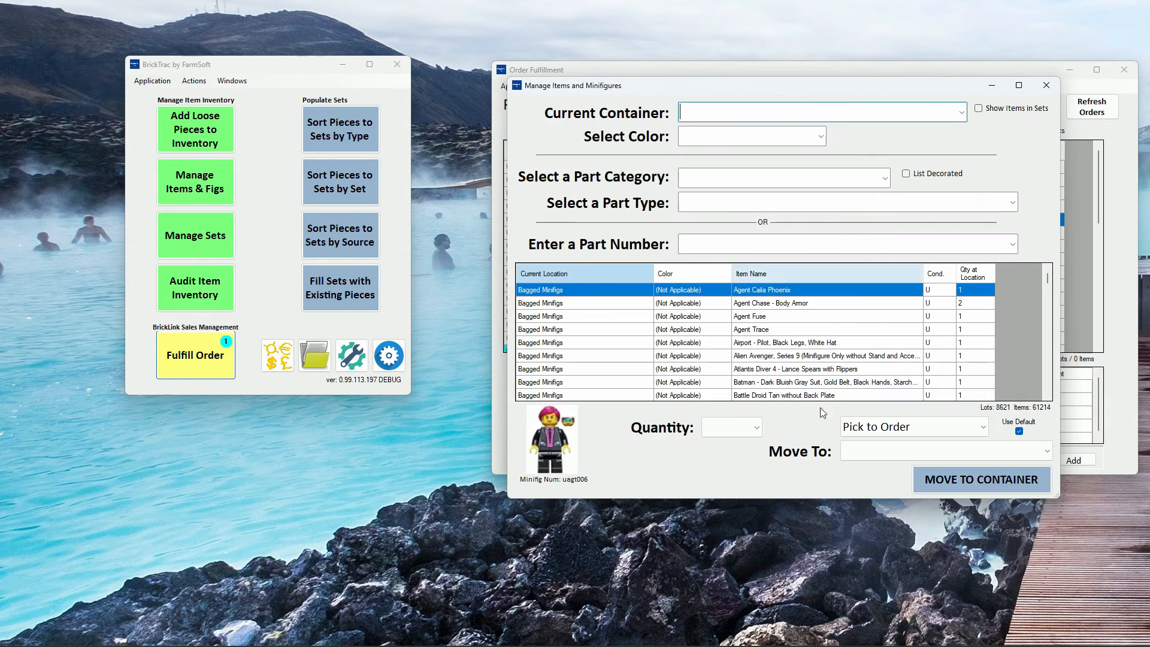
{"action": "left_click", "coordinate": [1047, 454]}
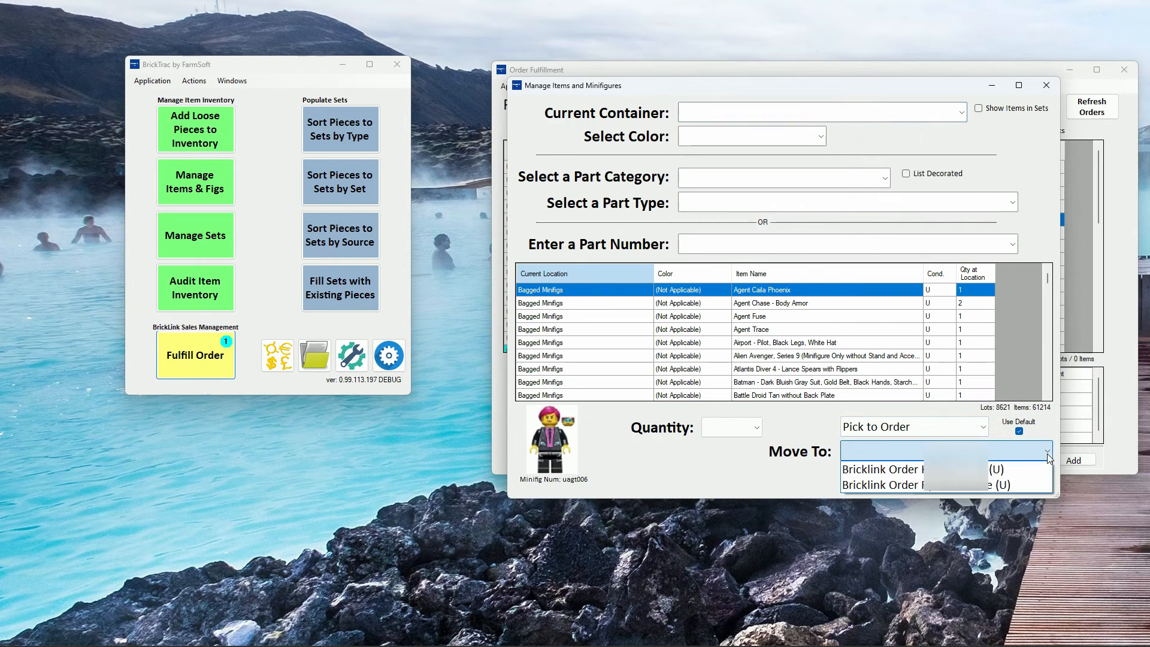
{"action": "left_click", "coordinate": [980, 484]}
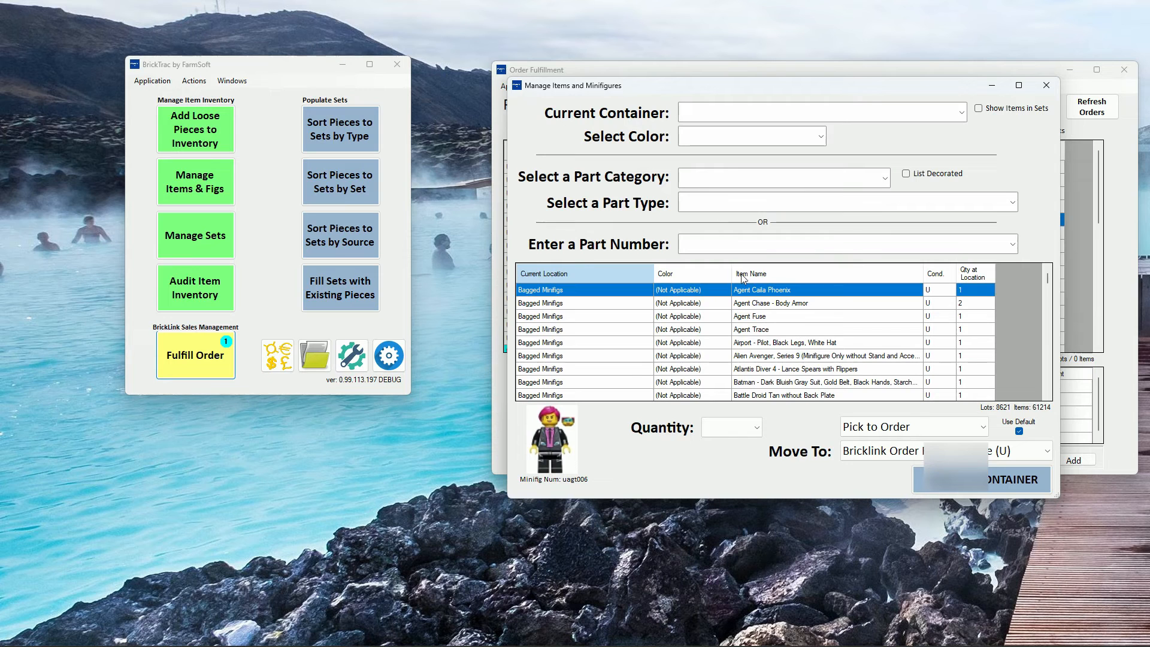
Look up part number 30586, Plate, Modified 2 x 8 with Door Rail, in the inventory.
{"action": "left_click", "coordinate": [727, 245]}
{"action": "type", "text": "30586 | Plate, Modified 2 x 8 with Door Rail"}
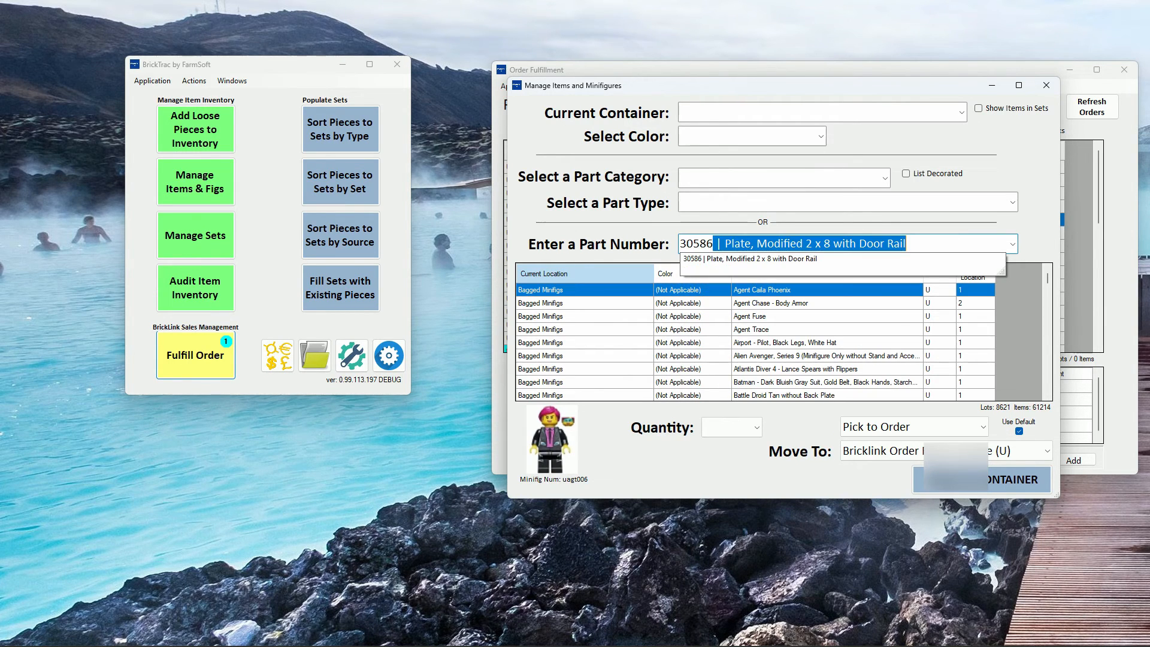
{"action": "key", "text": "Return"}
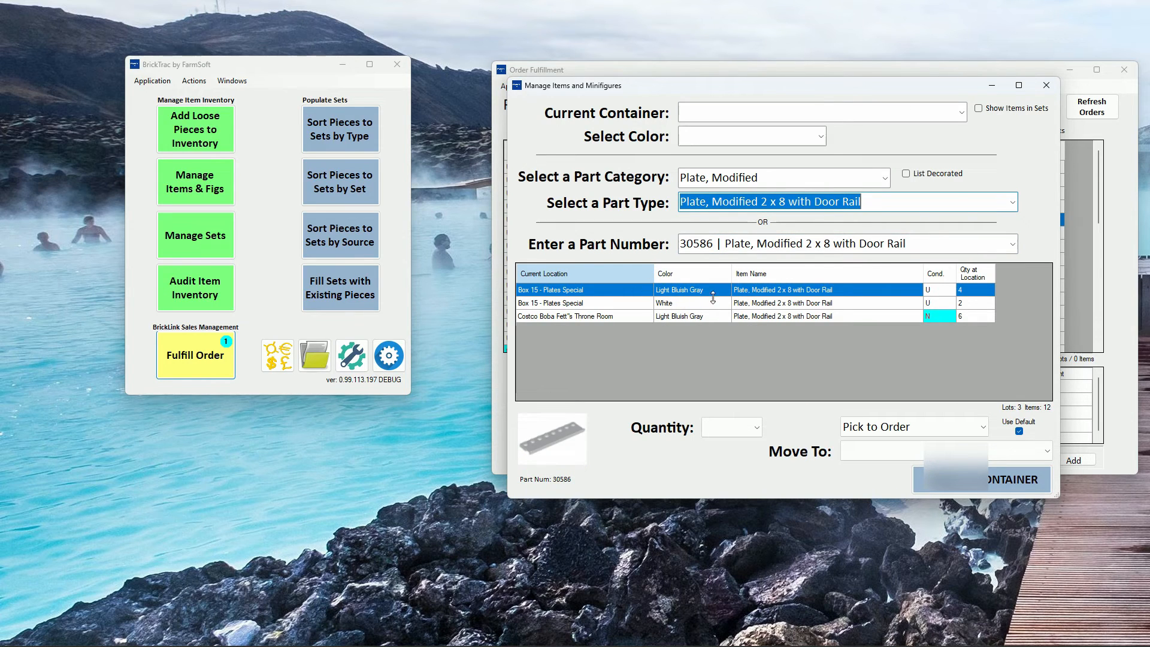
Pick 1 used Light Bluish Gray Plate, Modified 2 x 8 with Door Rail from Box 15 to the Bricklink order, and close the item manager.
{"action": "left_click", "coordinate": [758, 427]}
{"action": "left_click", "coordinate": [732, 451]}
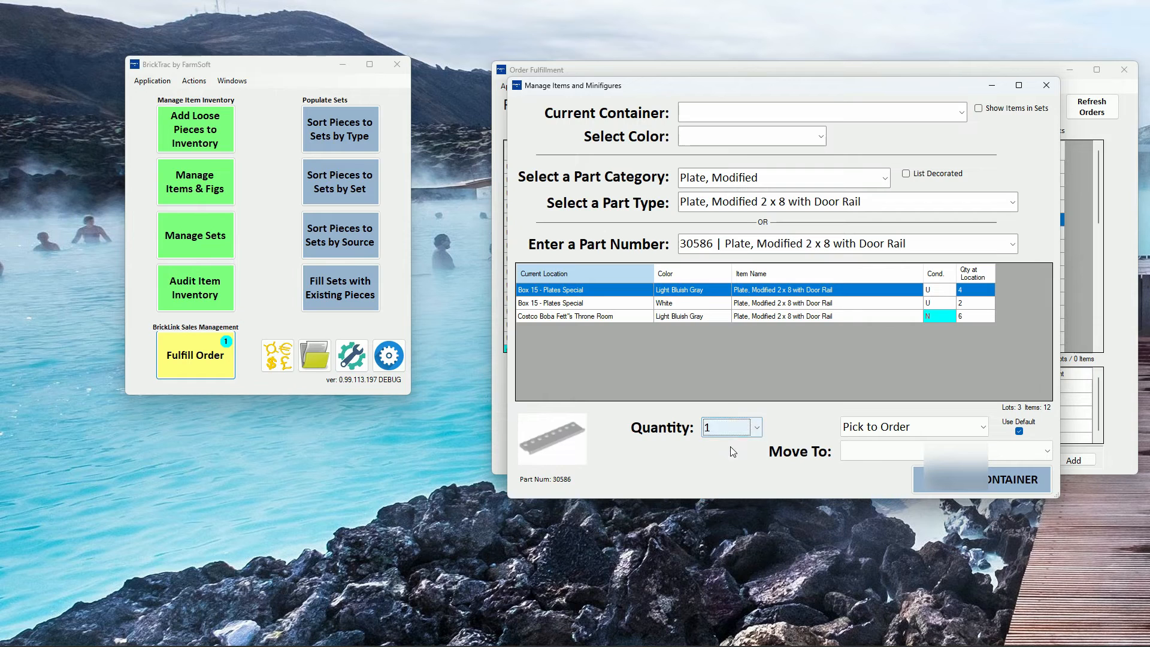
{"action": "left_click", "coordinate": [881, 451]}
{"action": "left_click", "coordinate": [882, 470]}
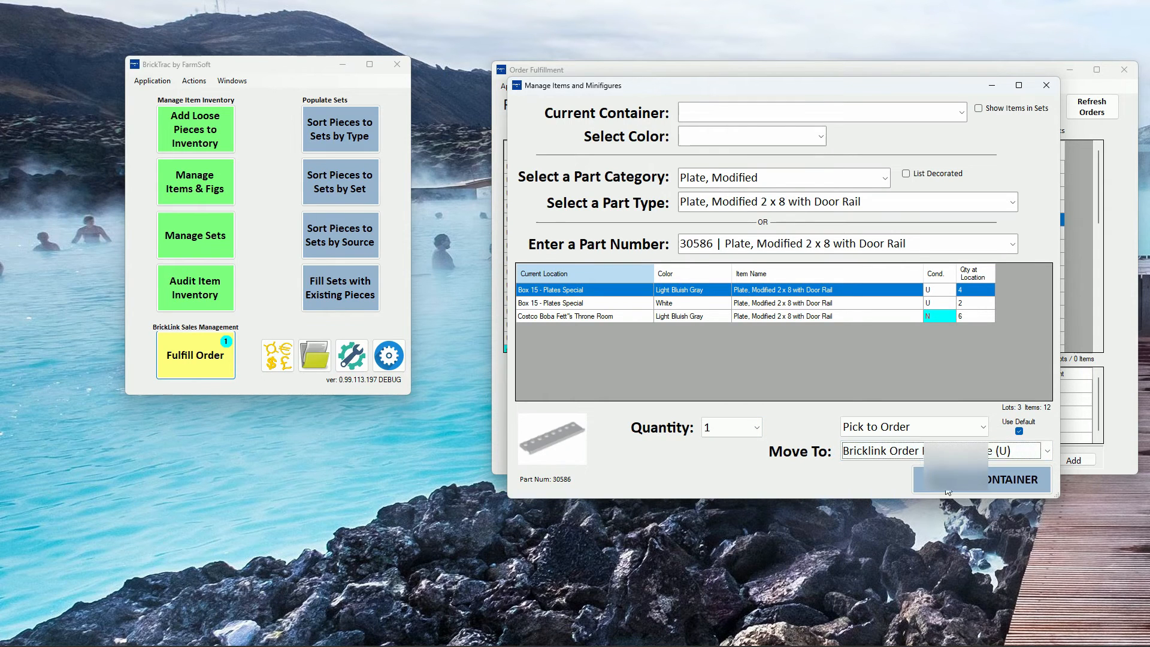
{"action": "left_click", "coordinate": [964, 480]}
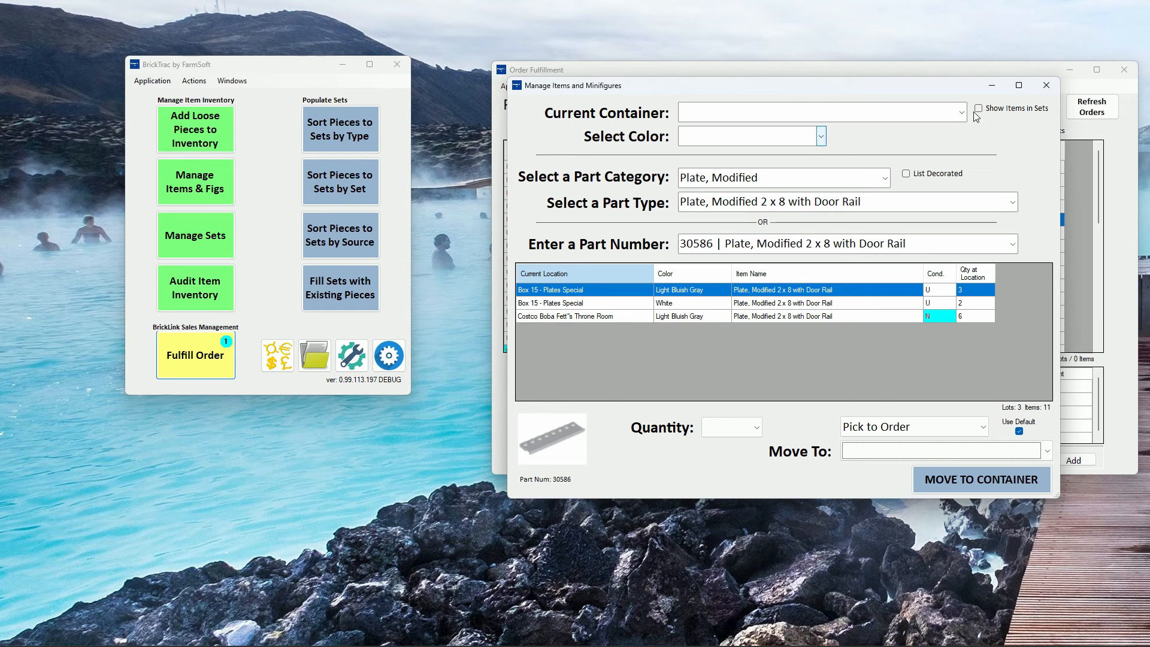
{"action": "left_click", "coordinate": [1047, 86]}
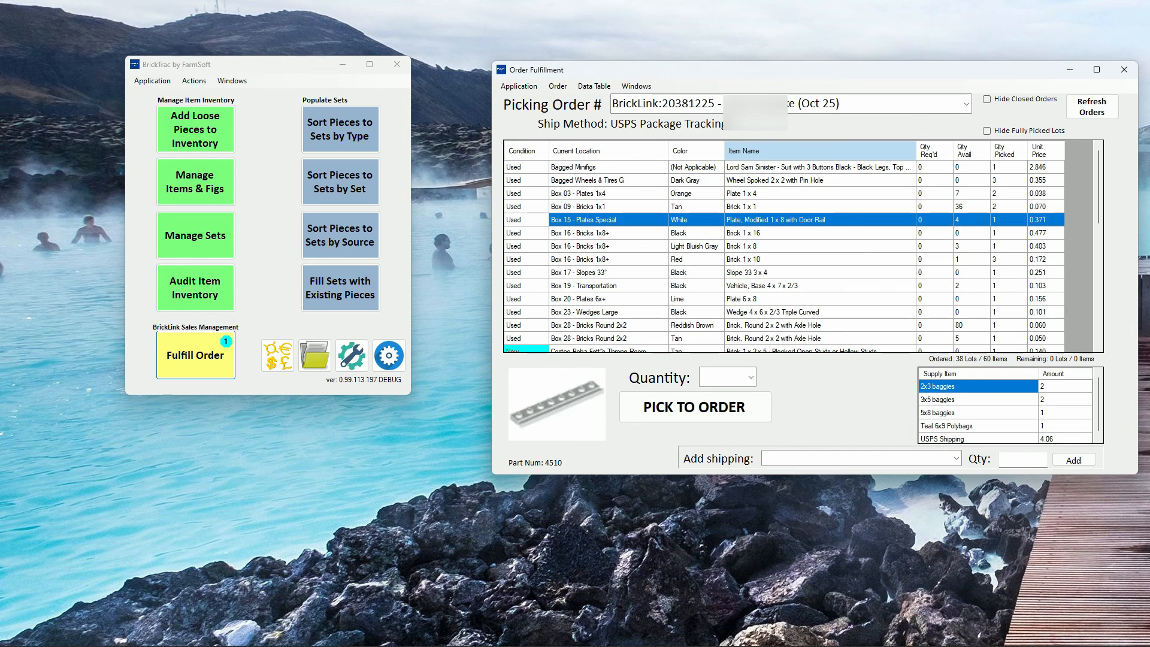
{"action": "mouse_move", "coordinate": [291, 642]}
{"action": "left_click", "coordinate": [416, 637]}
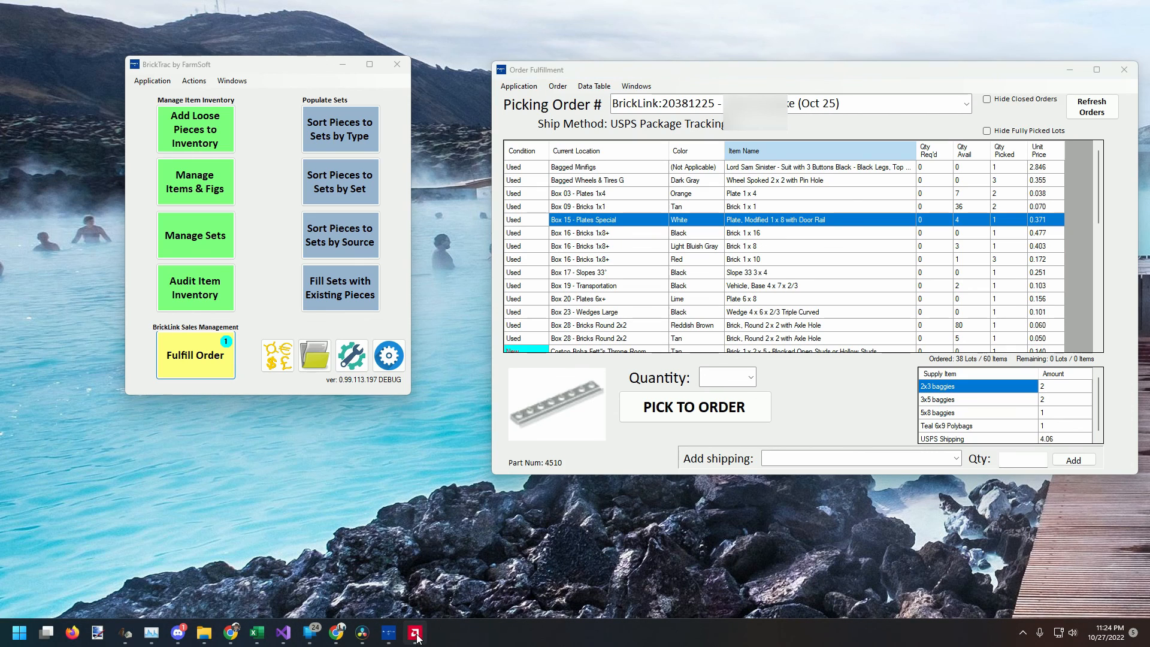